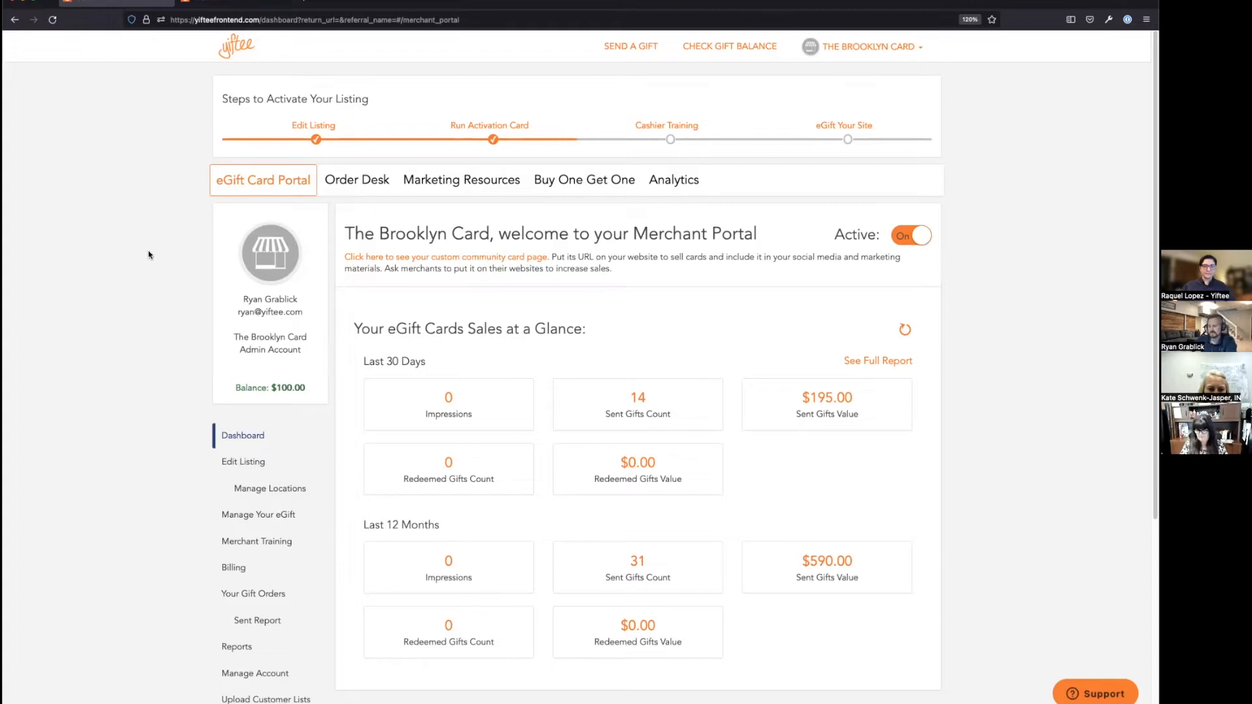
scroll(180, 326, "down", 1)
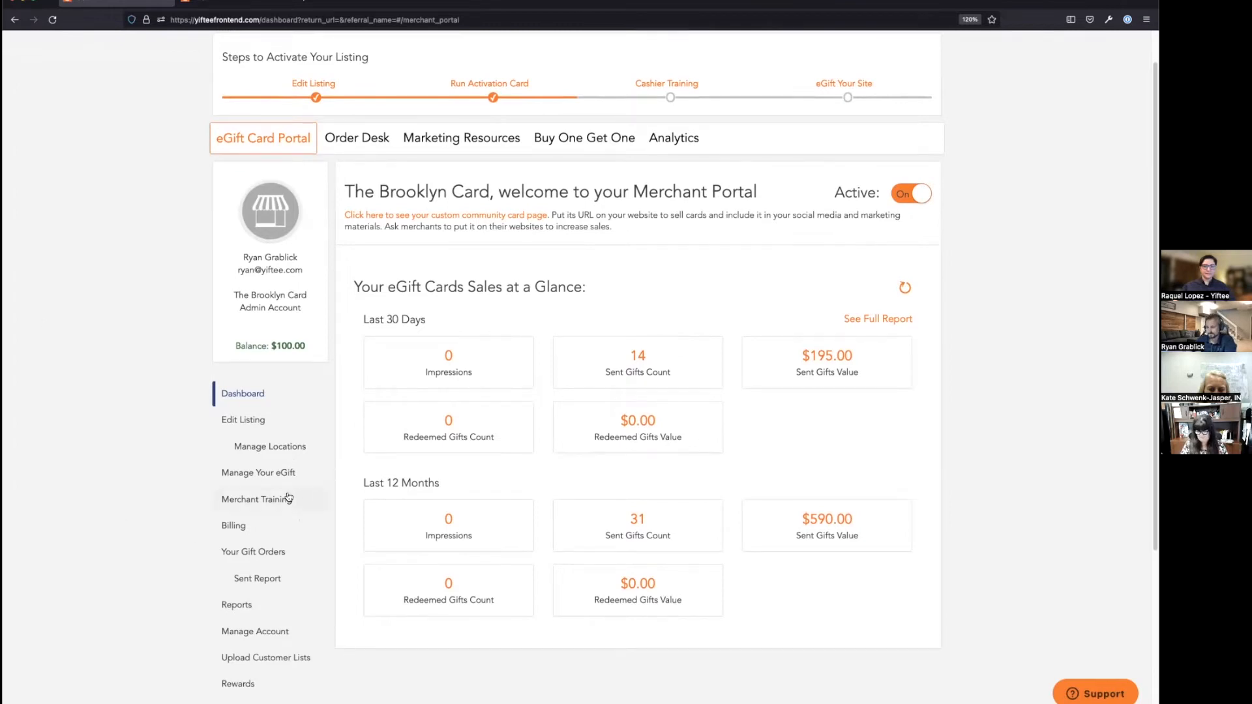
scroll(290, 489, "up", 1)
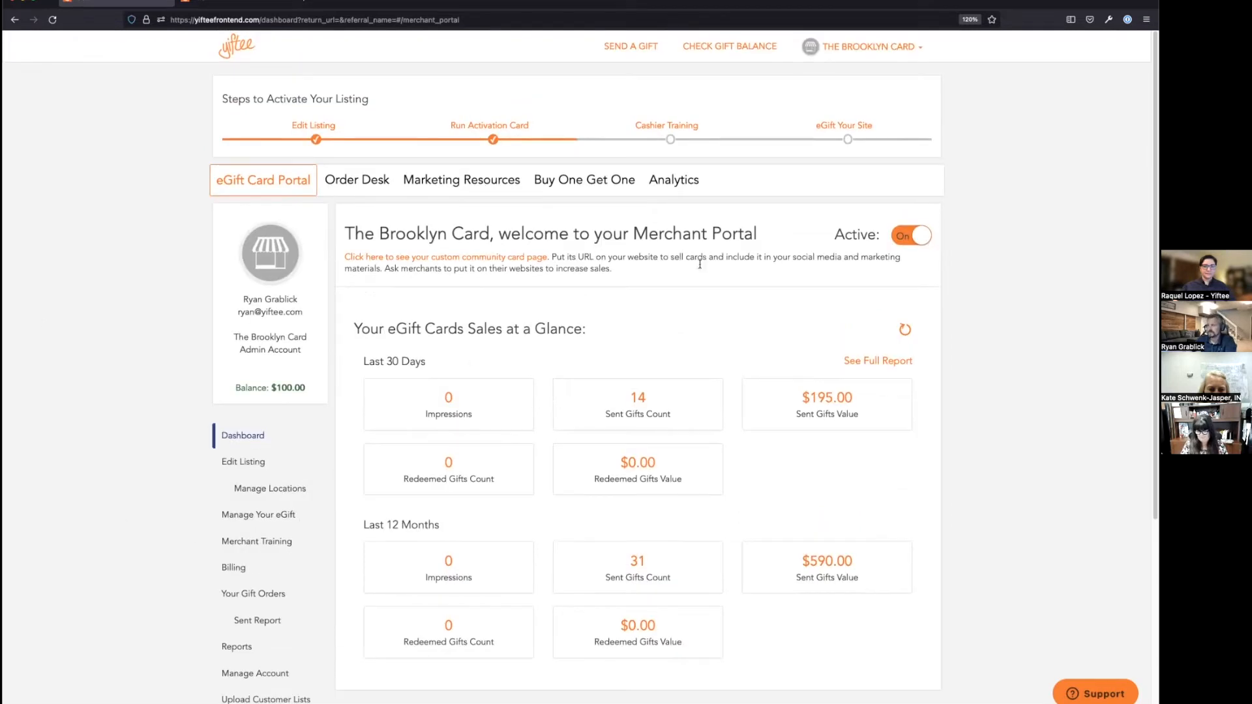
left_click_drag(911, 46, 817, 46)
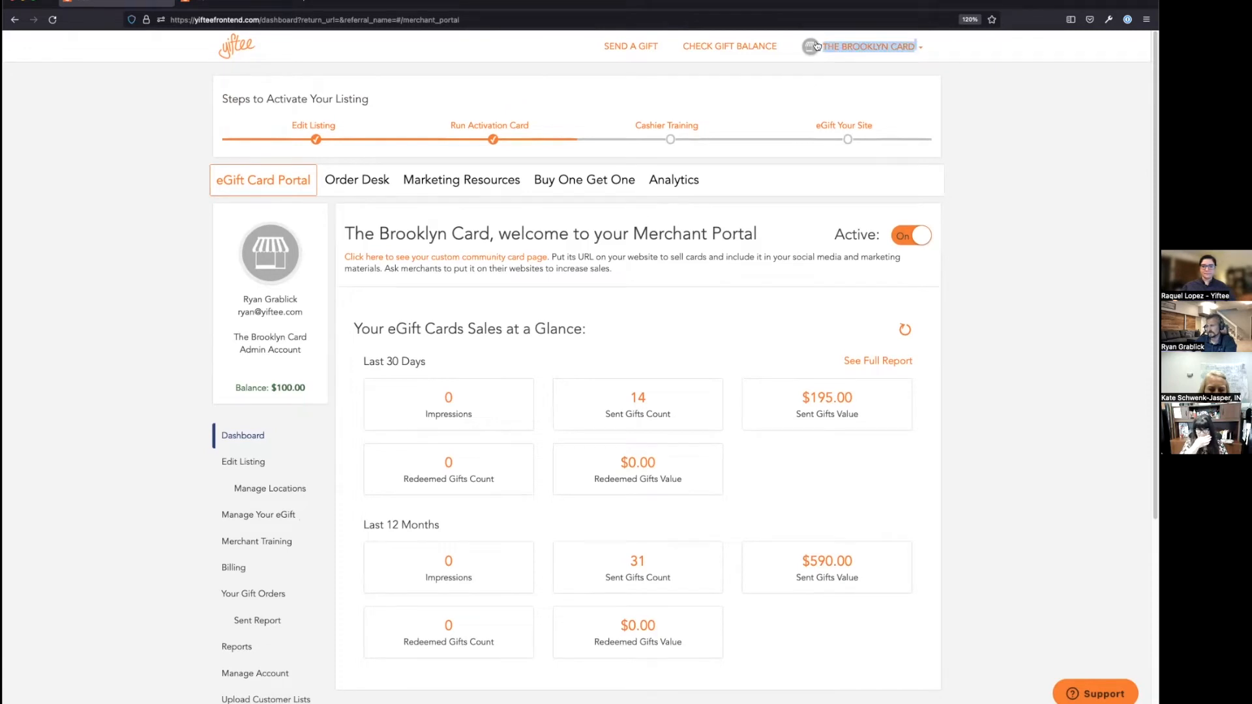
left_click(939, 50)
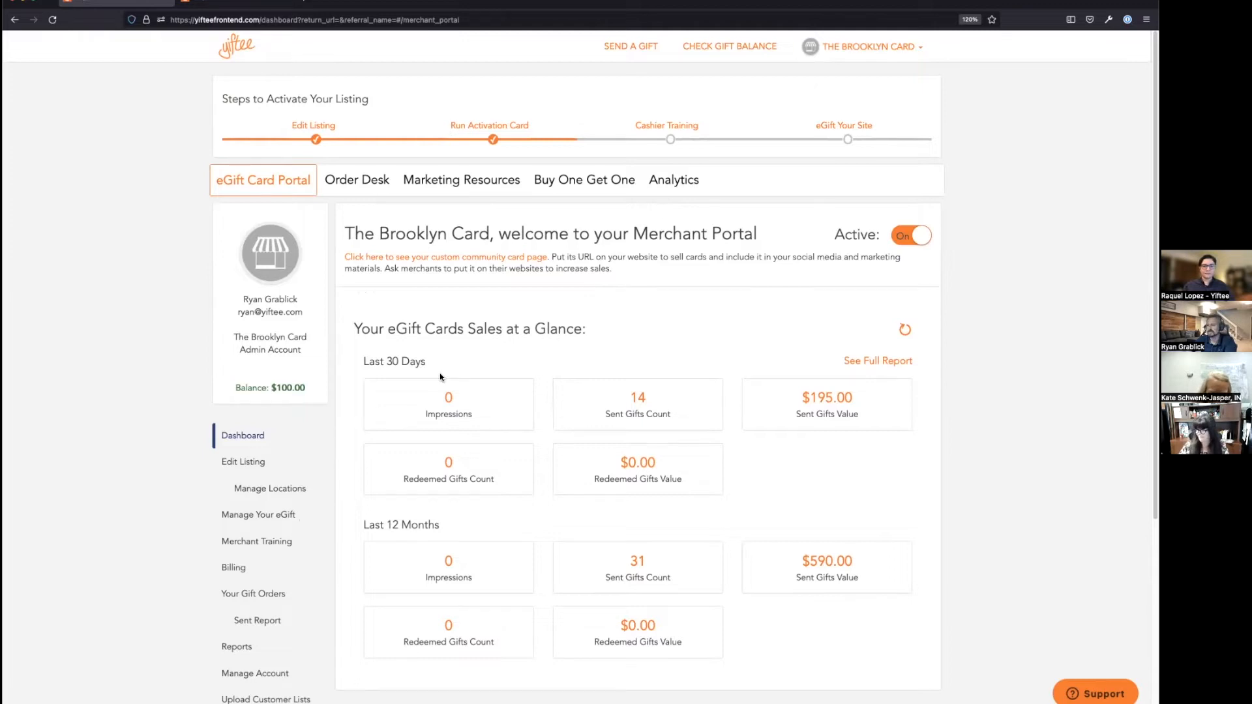
scroll(297, 392, "down", 1)
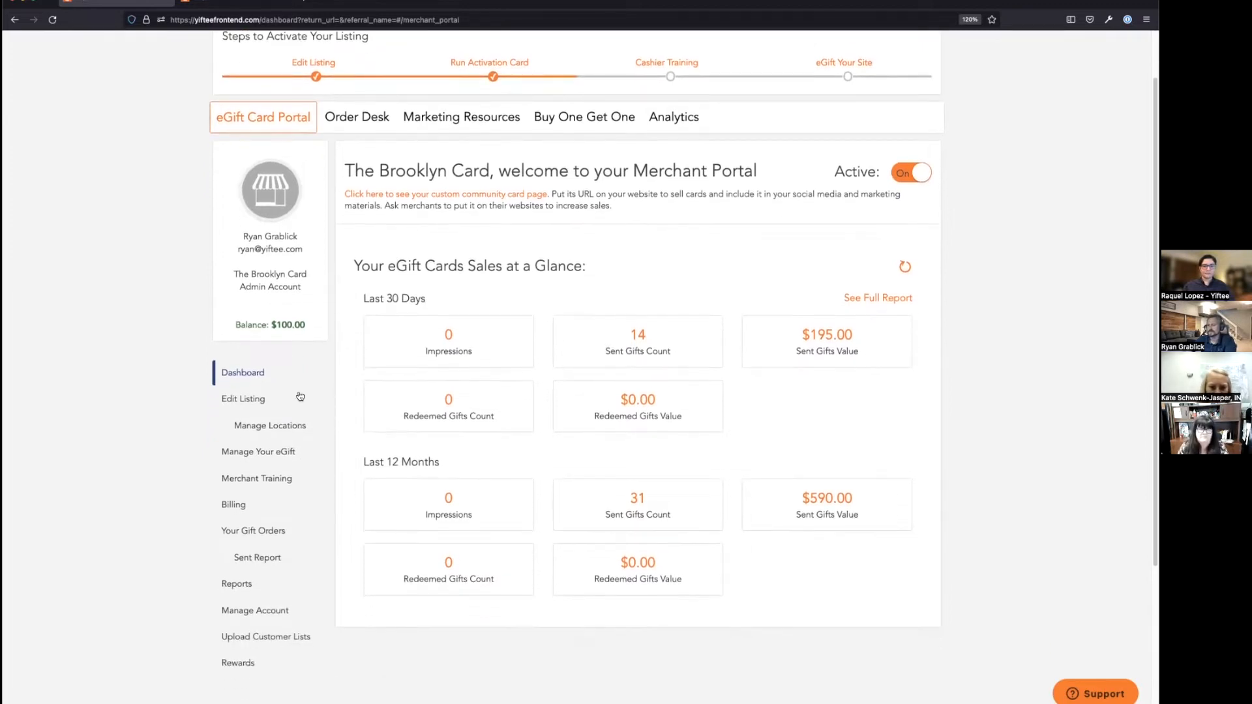
scroll(217, 155, "up", 1)
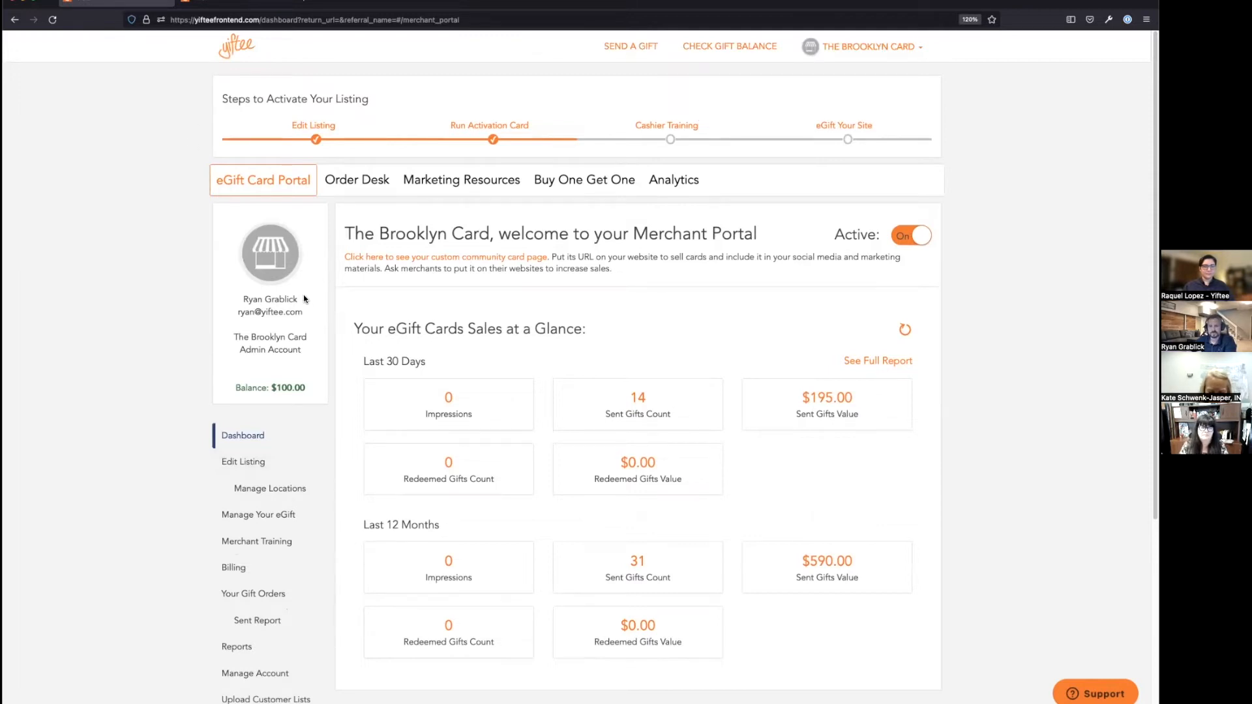
scroll(306, 276, "down", 1)
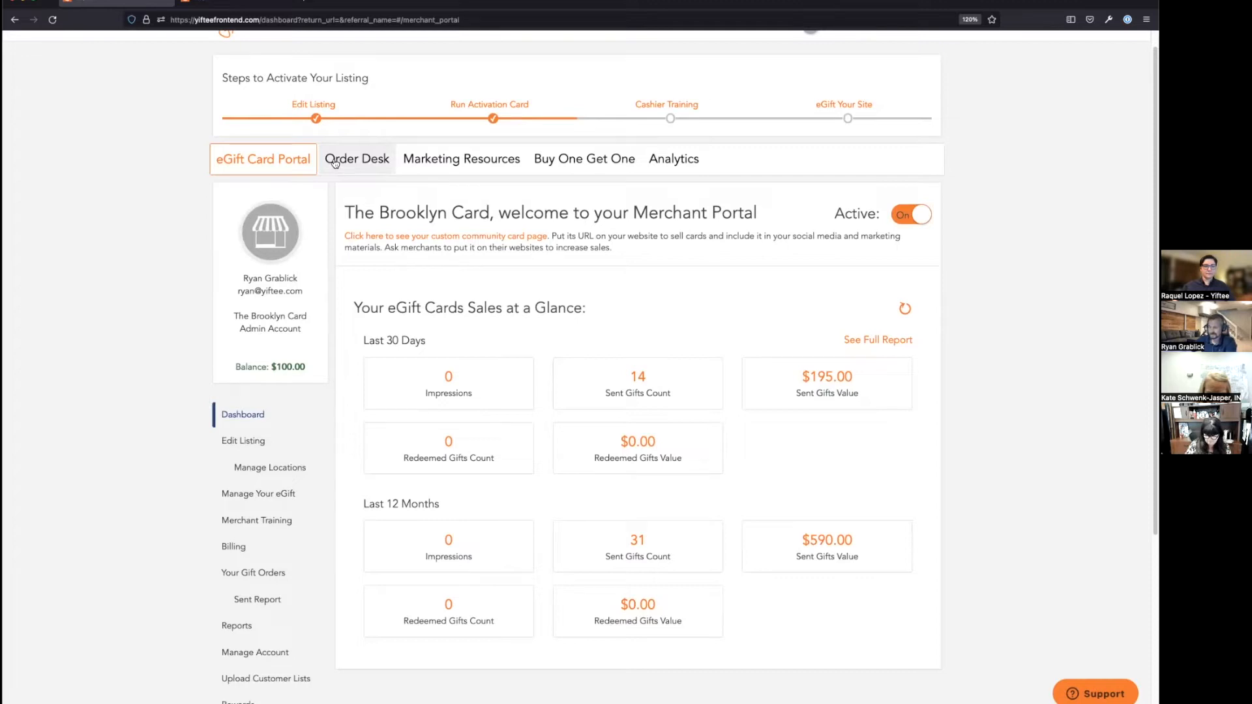
Step: Open the Order Desk form for selling Brooklyn Card gifts, showing the $5 gift amount
left_click(335, 163)
scroll(436, 429, "down", 2)
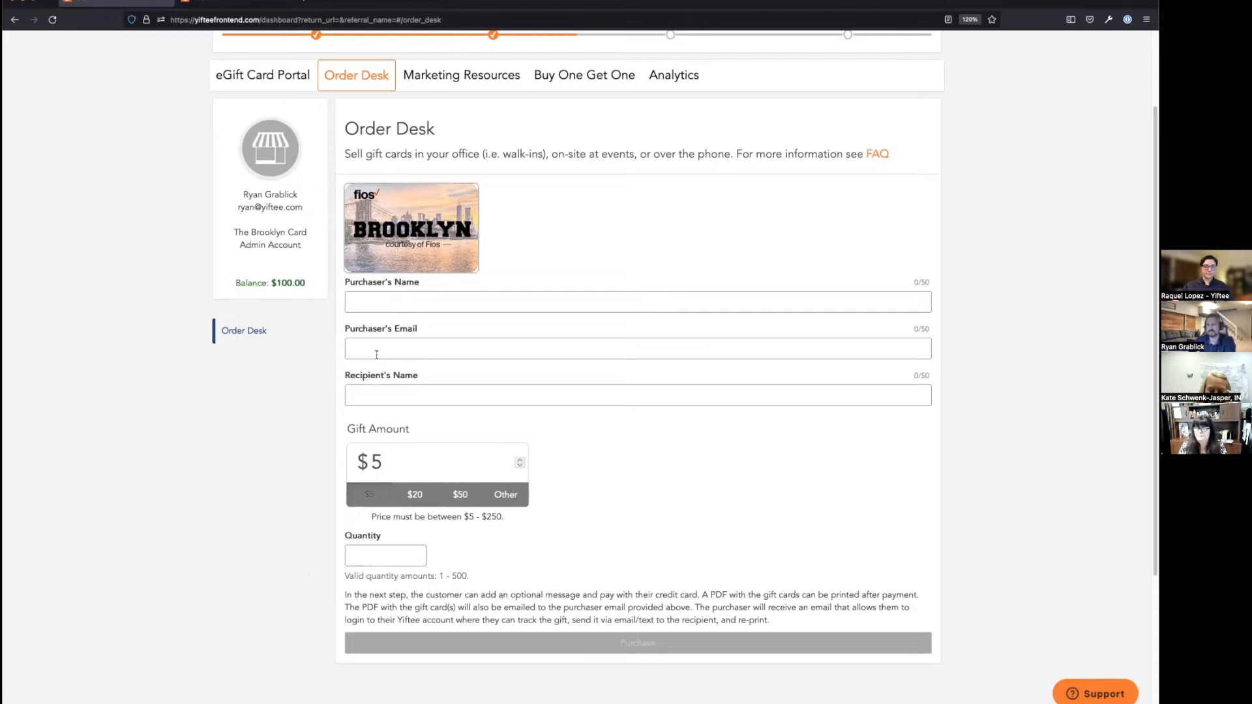
Step: Fill the purchaser's name, purchaser's email and recipient's name from the autofill suggestions
left_click(381, 303)
type("T")
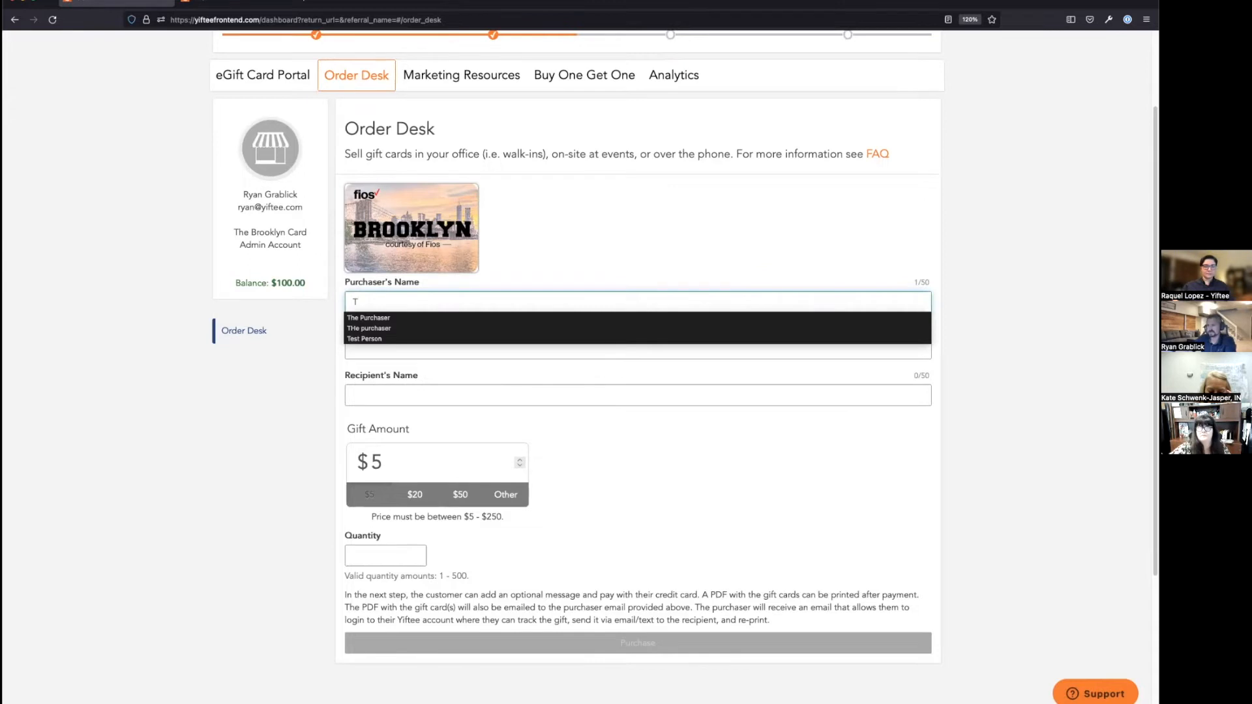
left_click(365, 319)
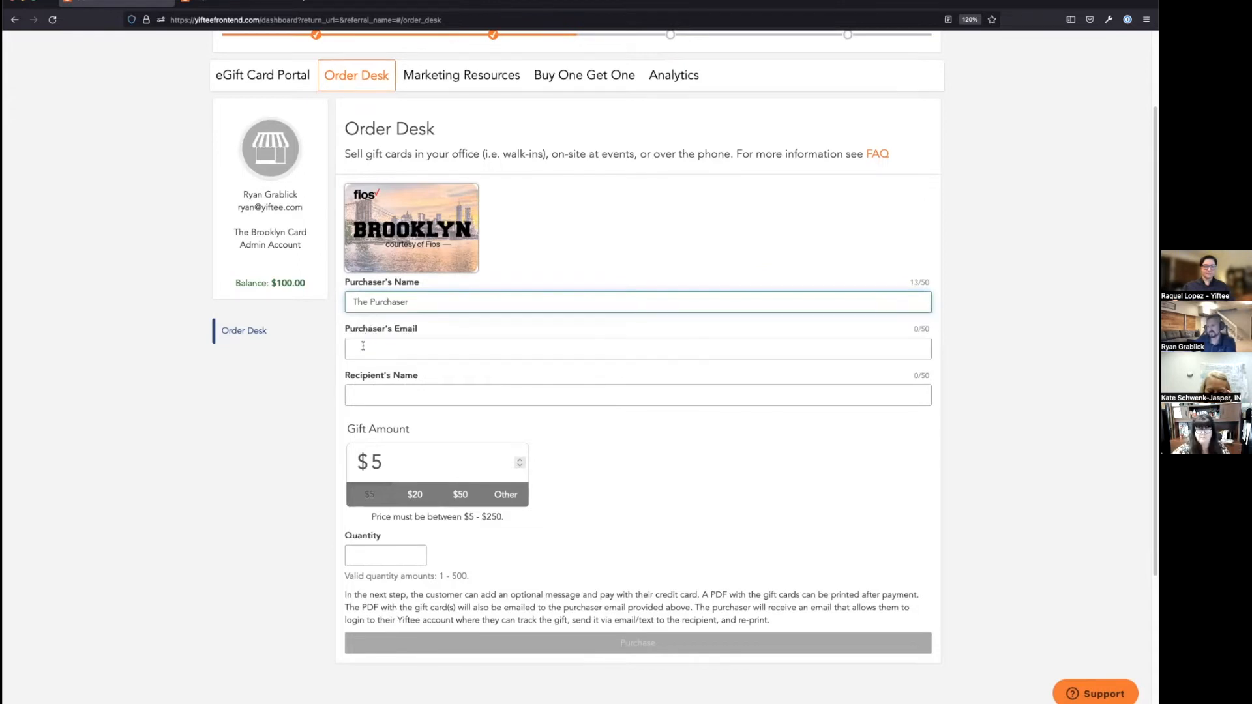
left_click(363, 347)
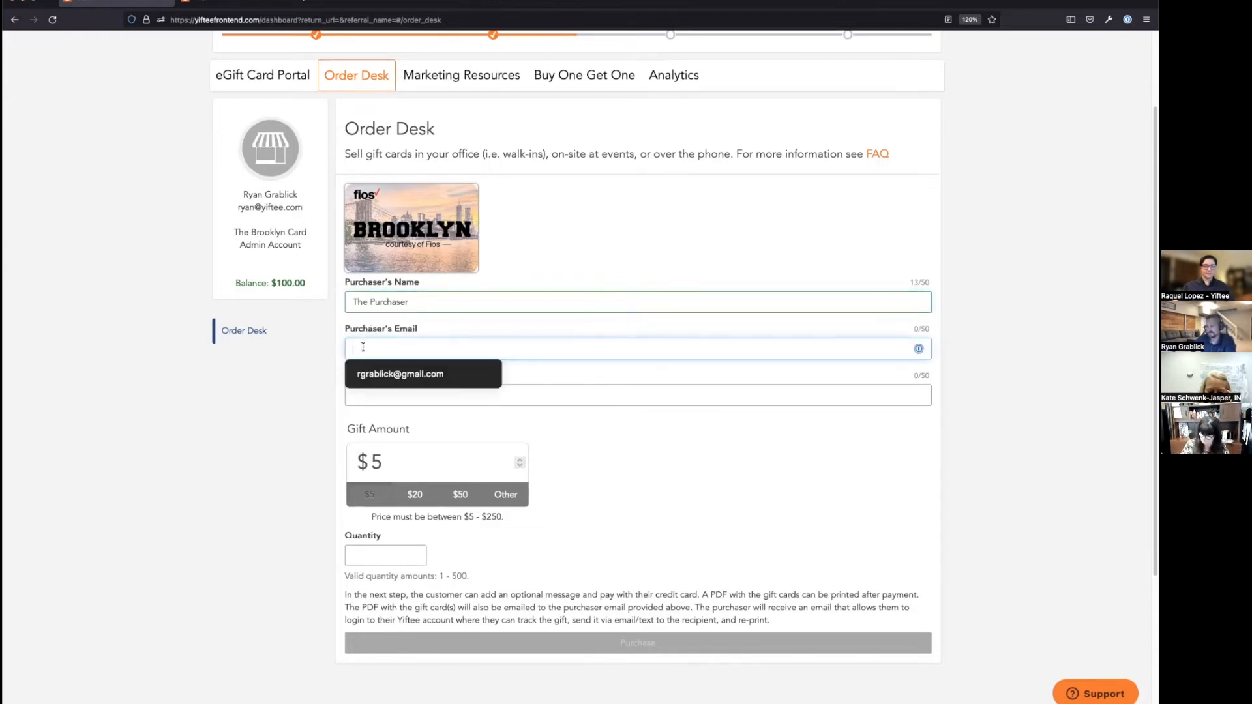
type("pur")
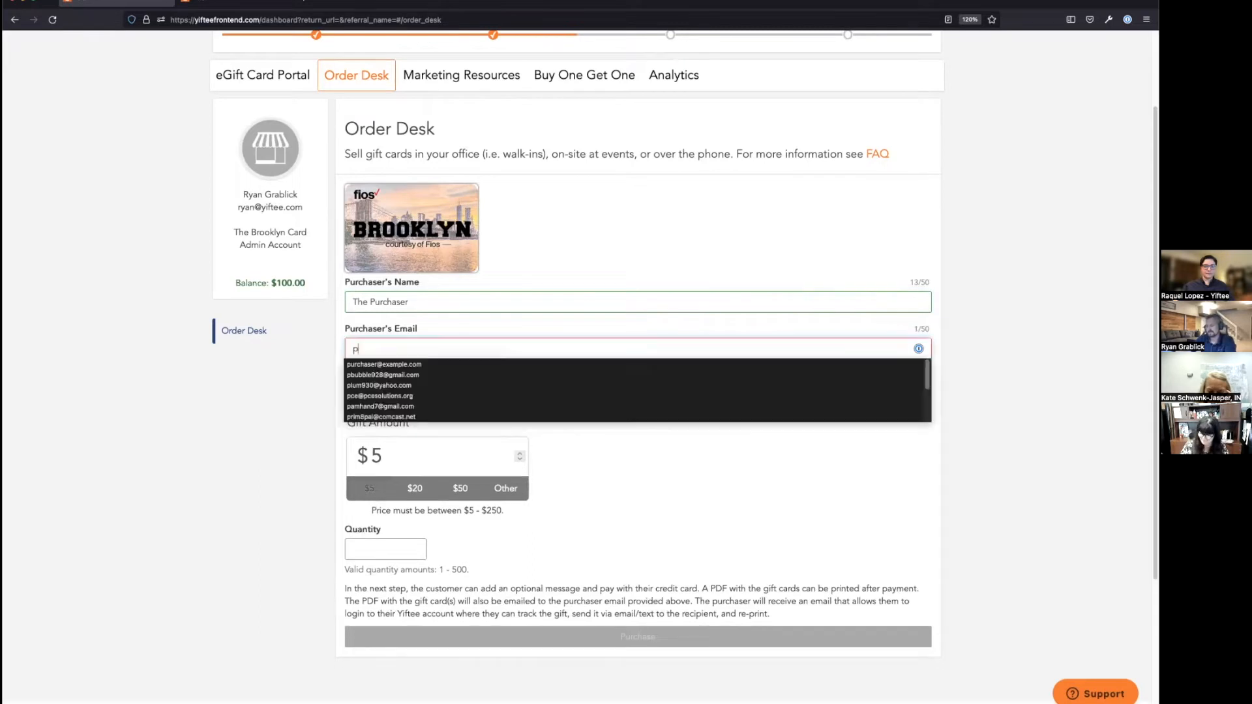
left_click(363, 365)
left_click(364, 396)
type("The")
left_click(375, 411)
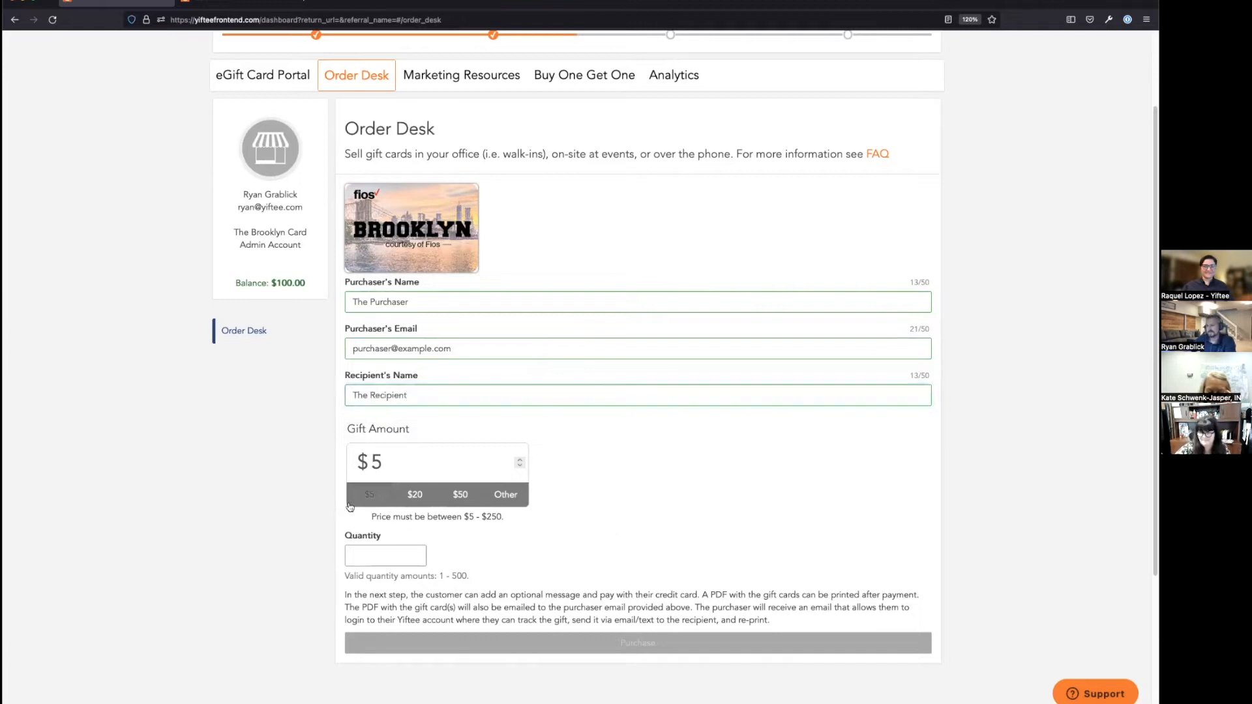
Step: Set the gift amount to the $5 preset and the quantity to 2
left_click(415, 495)
left_click(451, 499)
left_click(368, 497)
scroll(366, 410, "down", 3)
left_click(384, 360)
type("2")
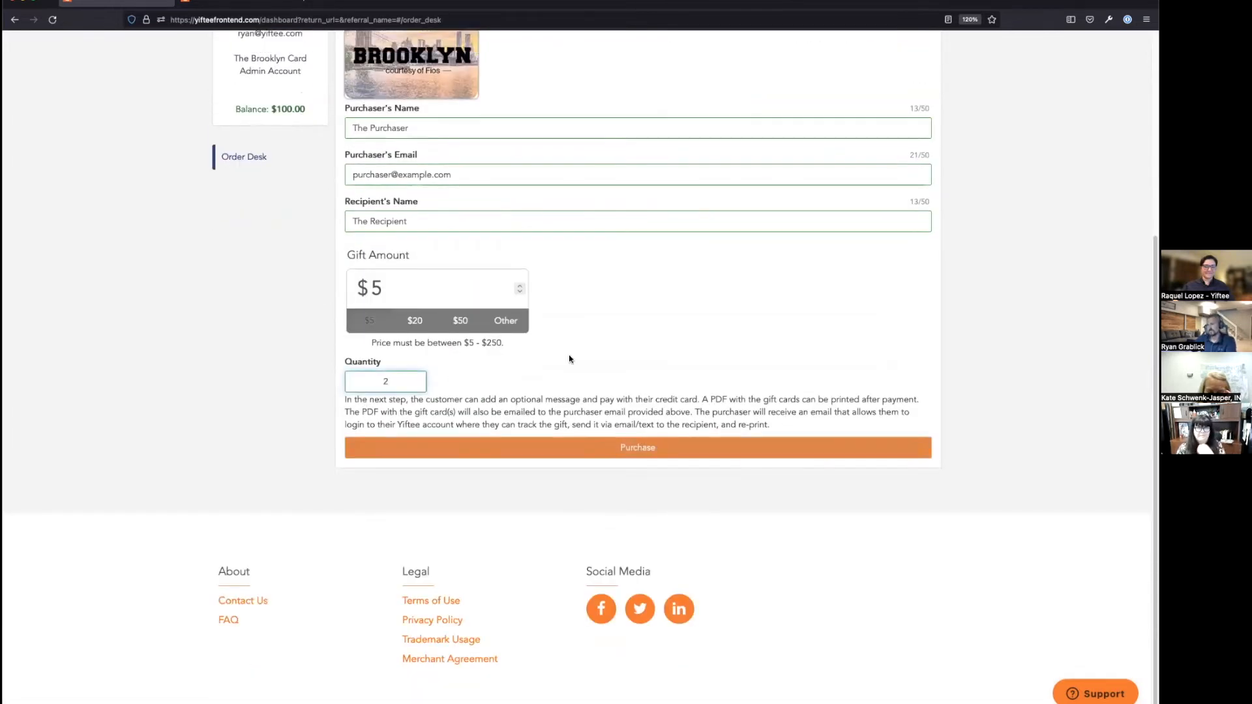
left_click(638, 453)
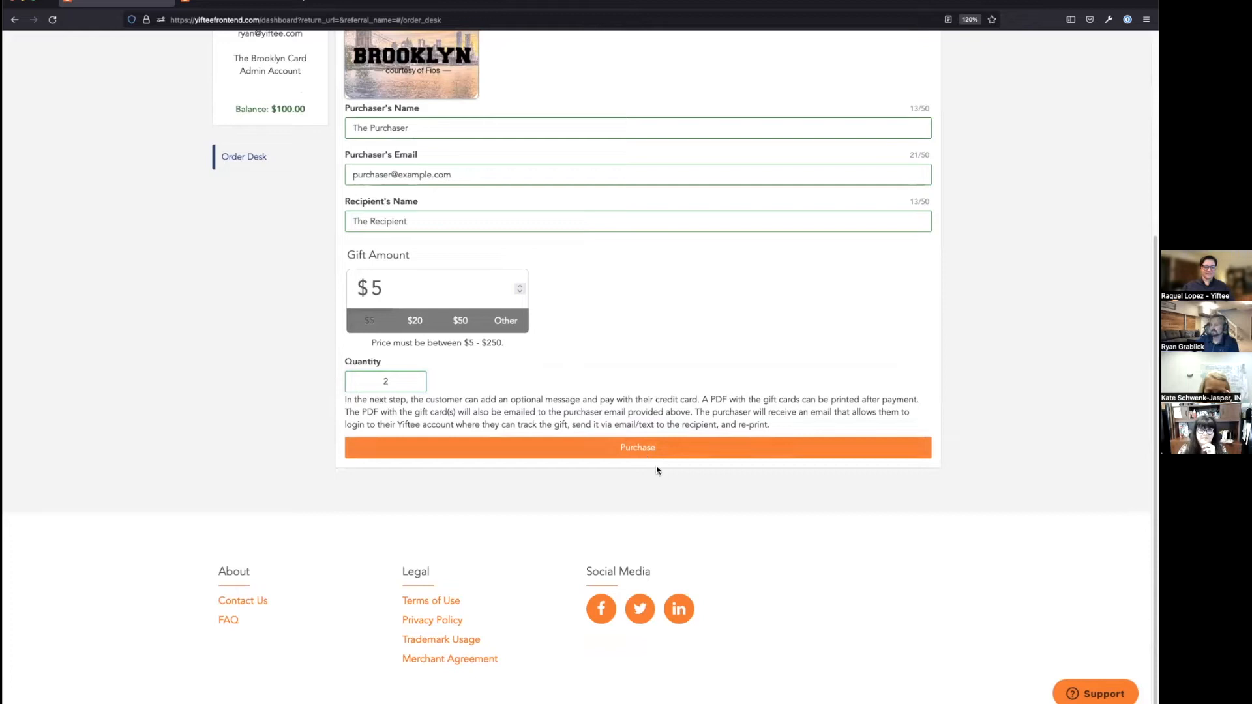
left_click_drag(775, 428, 349, 400)
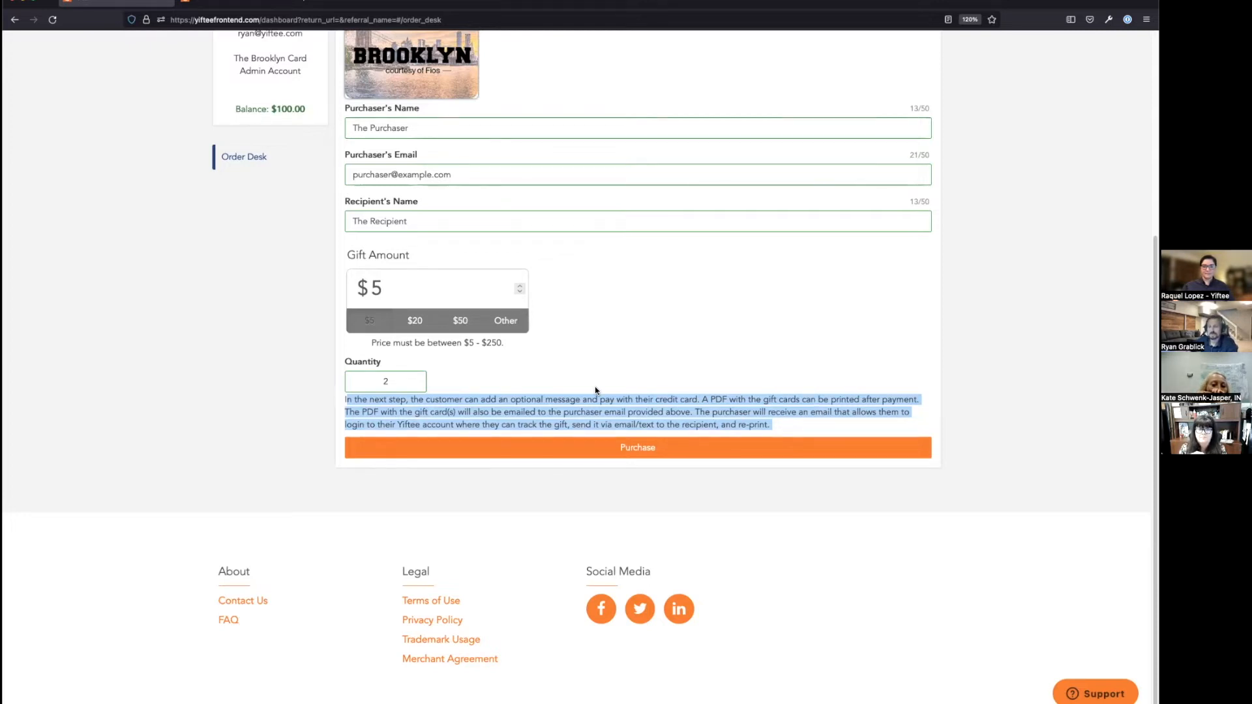
left_click(621, 338)
scroll(621, 338, "up", 1)
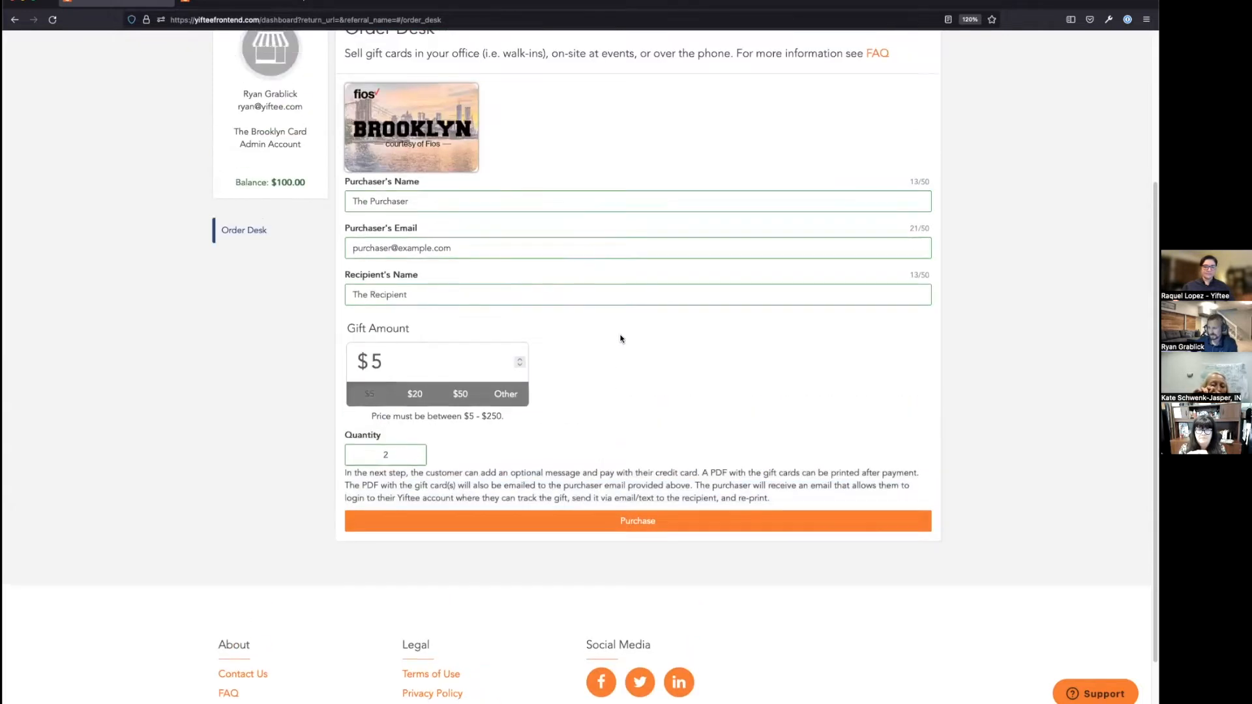
Step: Submit the order with Purchase to reach Compose Message, with 2 gifts emailed for printing
left_click(615, 526)
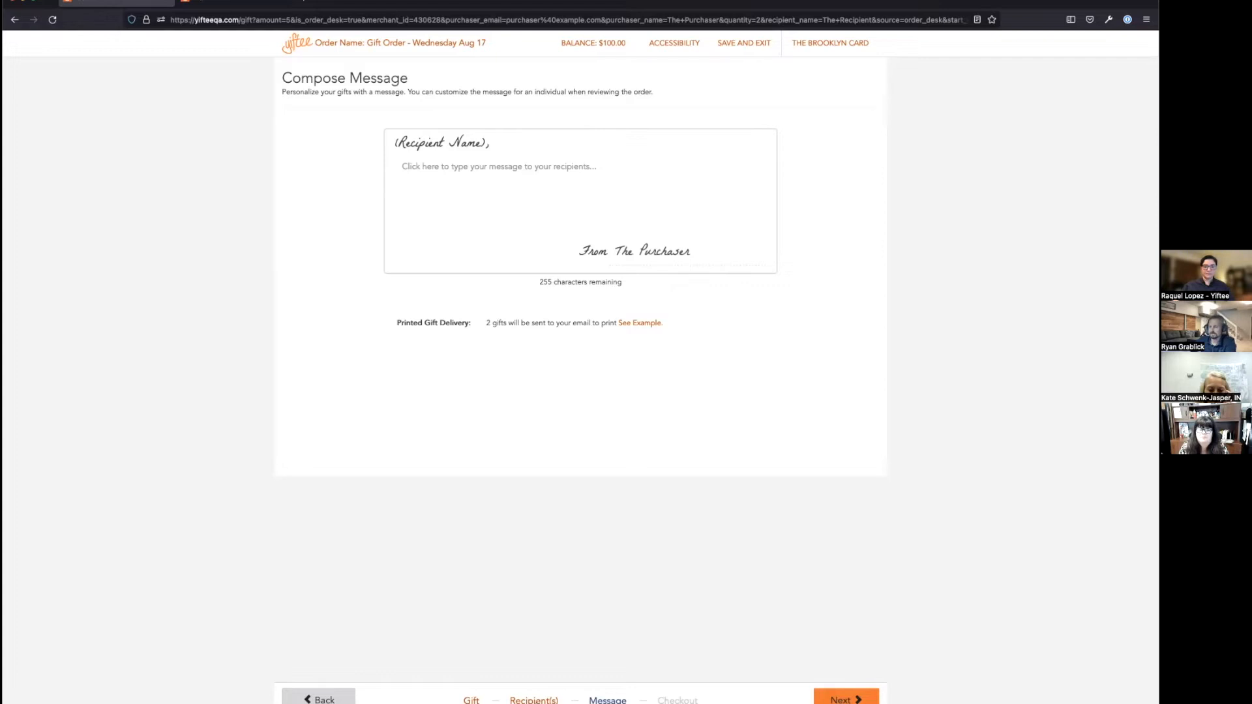
Step: Rename the first recipient to 'Friend', uncheck hand-delivery printing, and enter its email and phone number
left_click(318, 699)
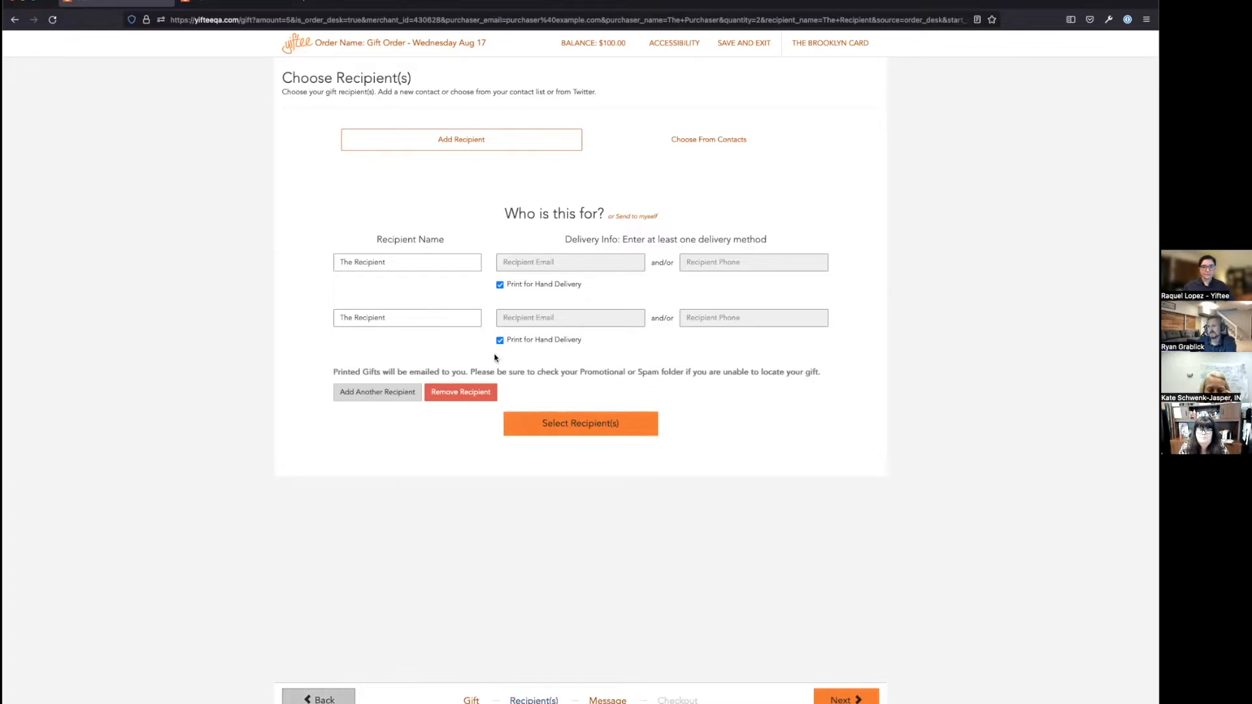
left_click(390, 259)
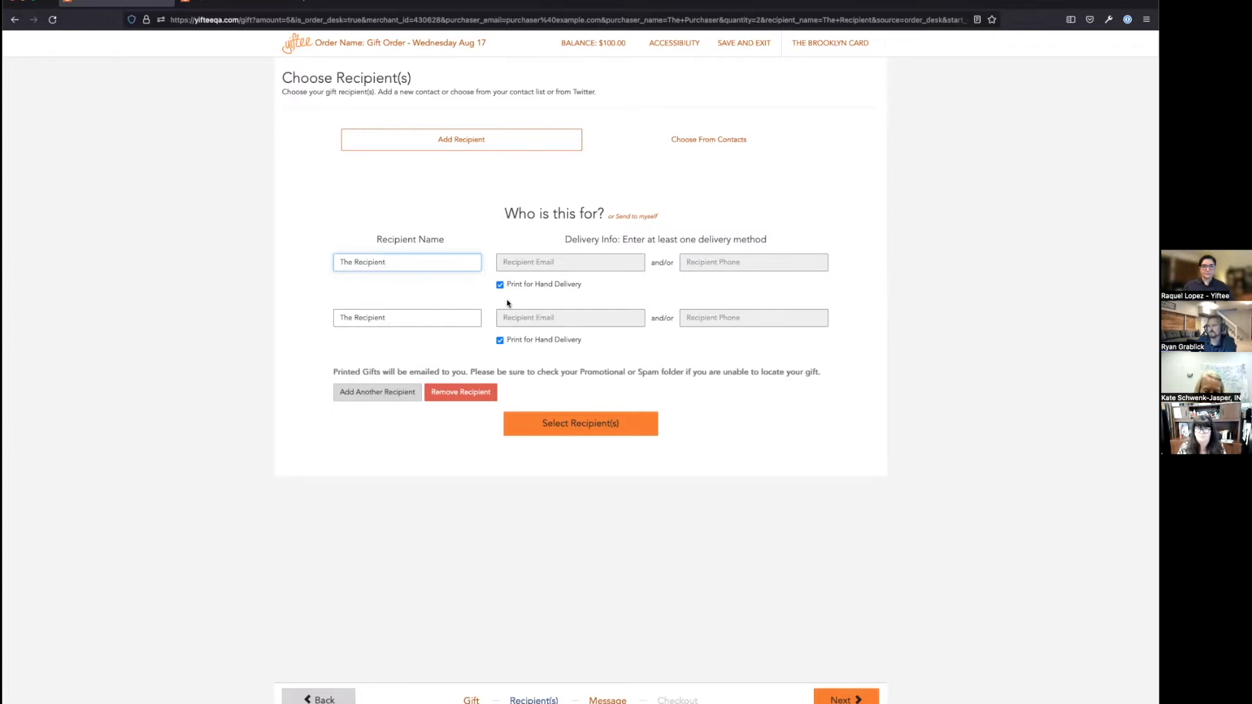
left_click_drag(389, 263, 332, 251)
type("Friend")
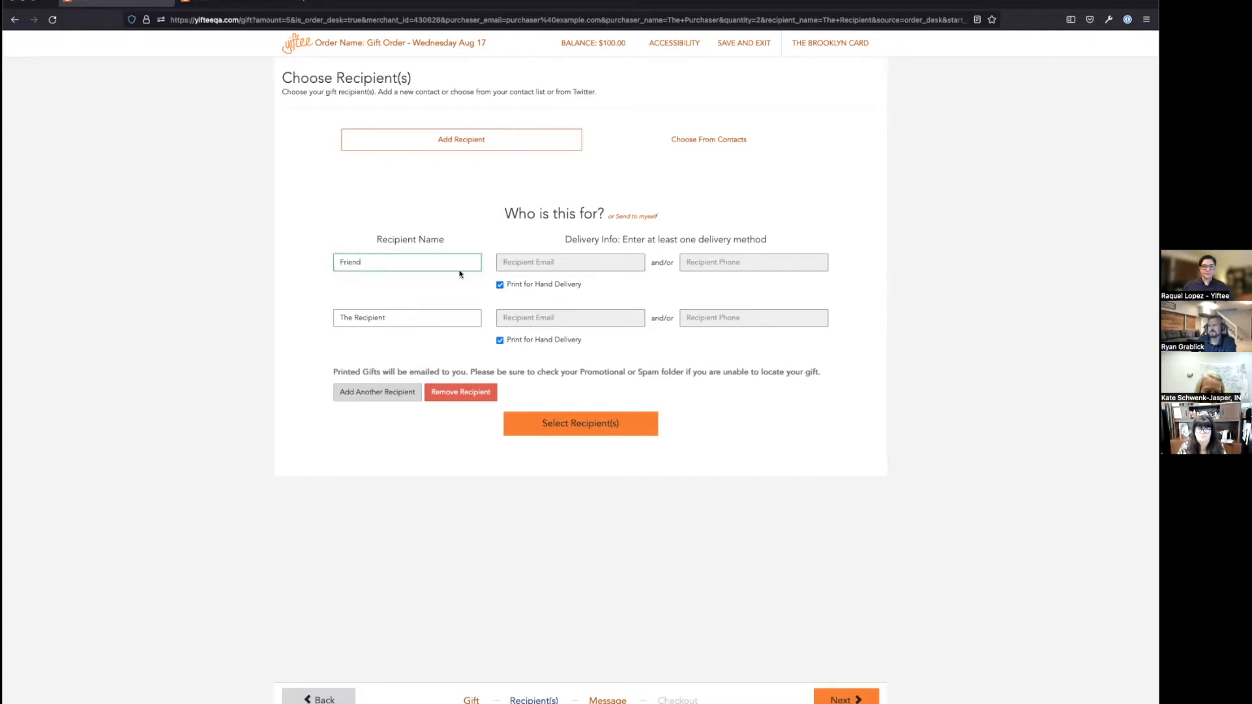
left_click(499, 285)
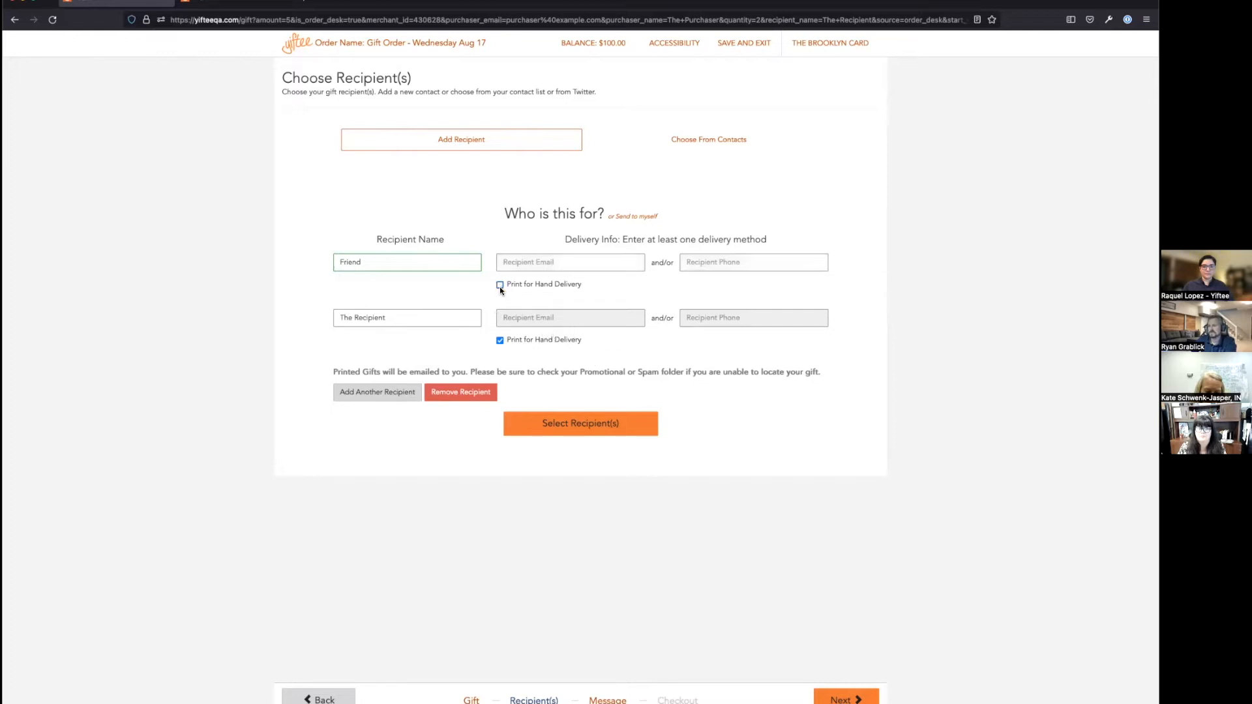
left_click(511, 262)
type("fri")
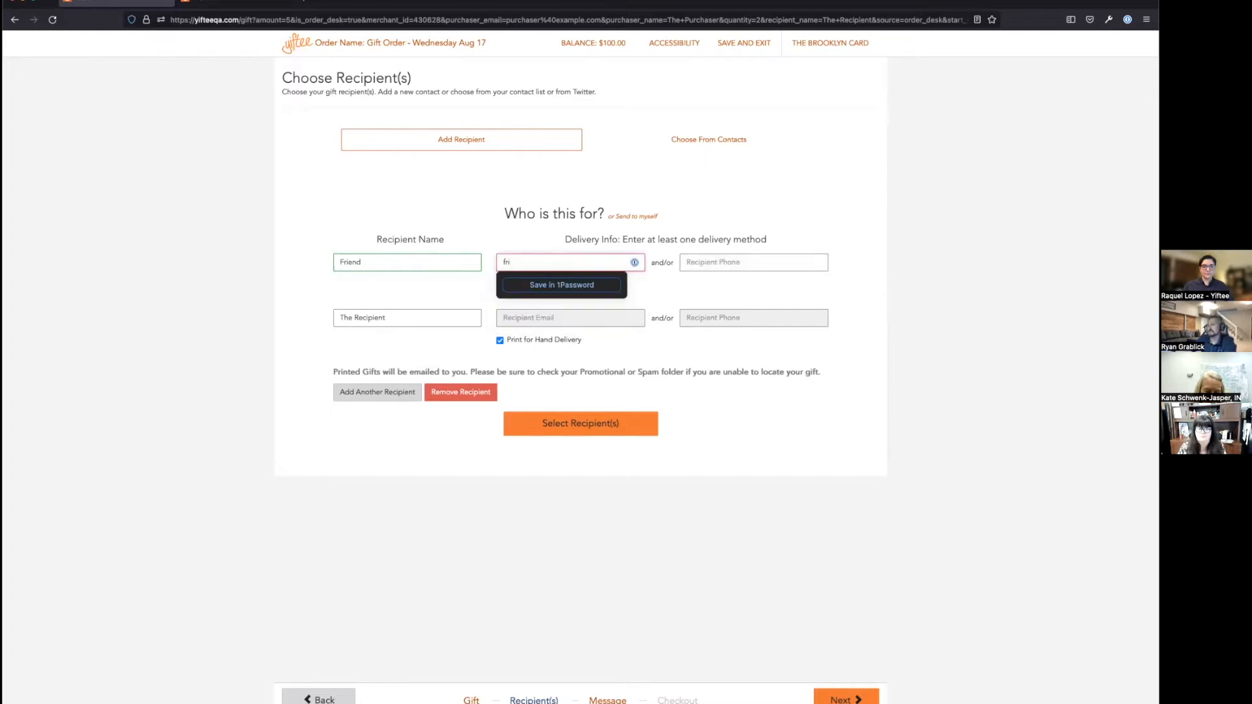
type("end@example.com")
key("Tab")
type("555")
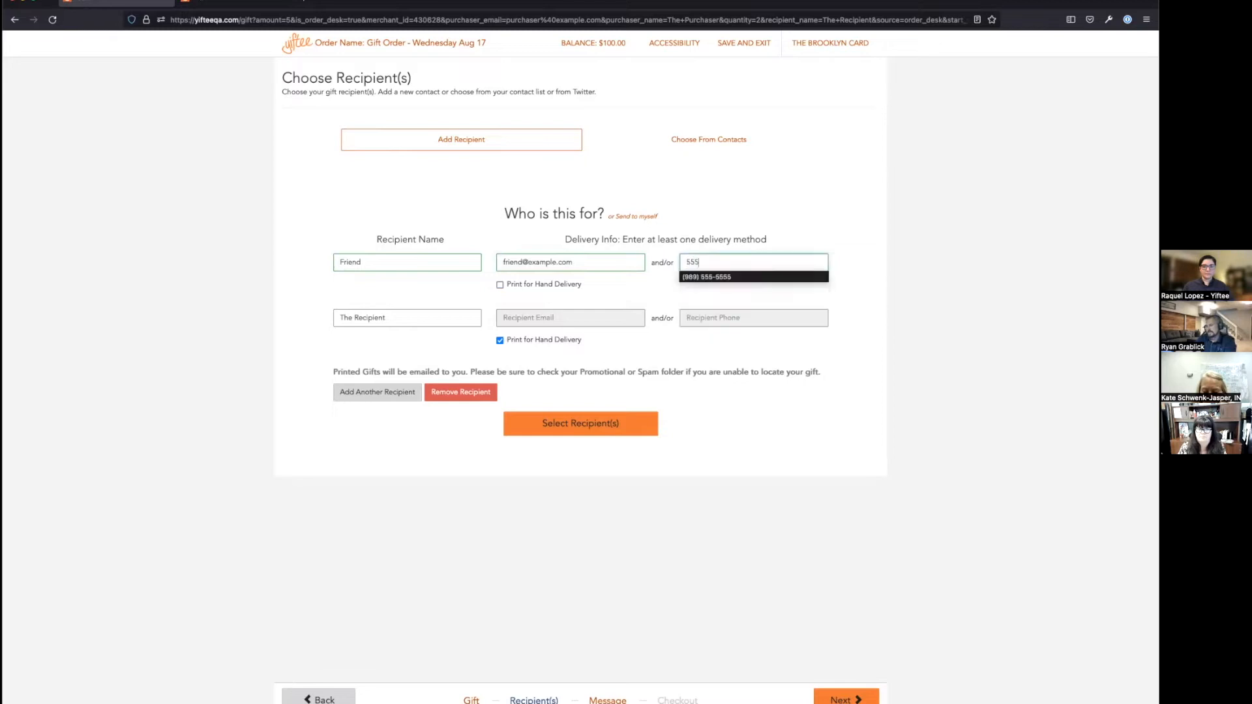
type("5555555")
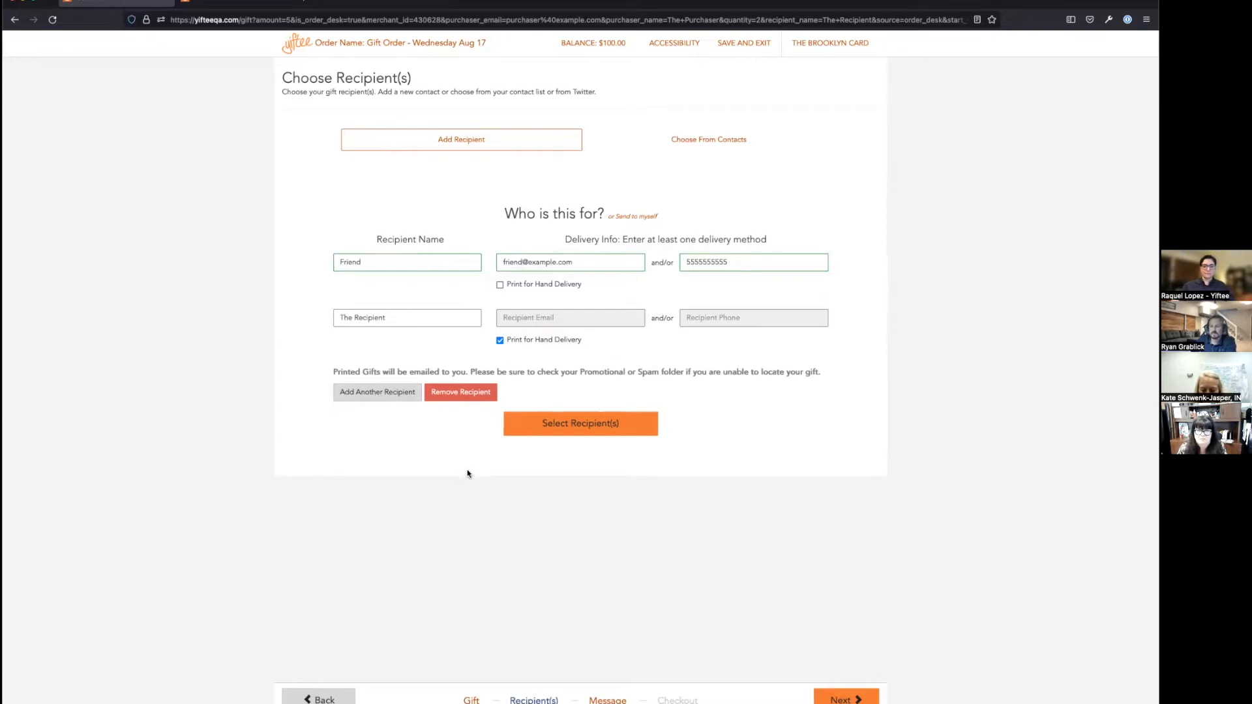
Step: Add the gift message 'test' and advance to Review Your Order listing two $5 gifts
left_click(846, 699)
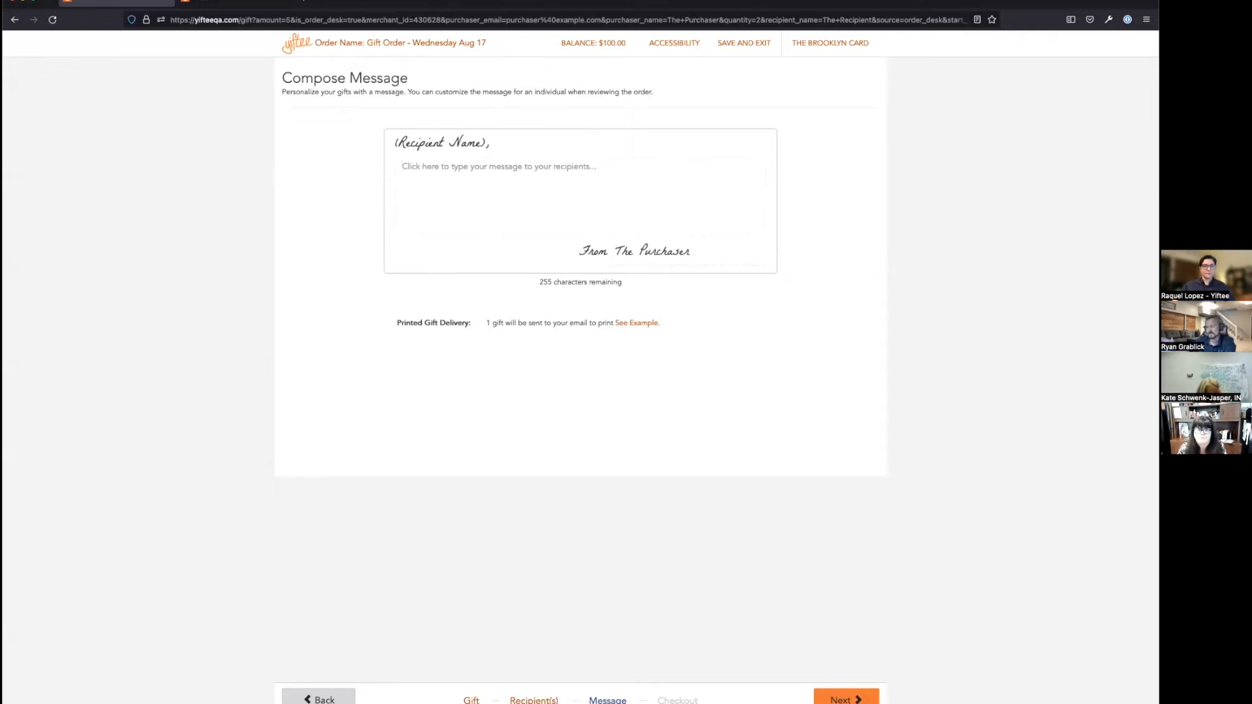
type("test")
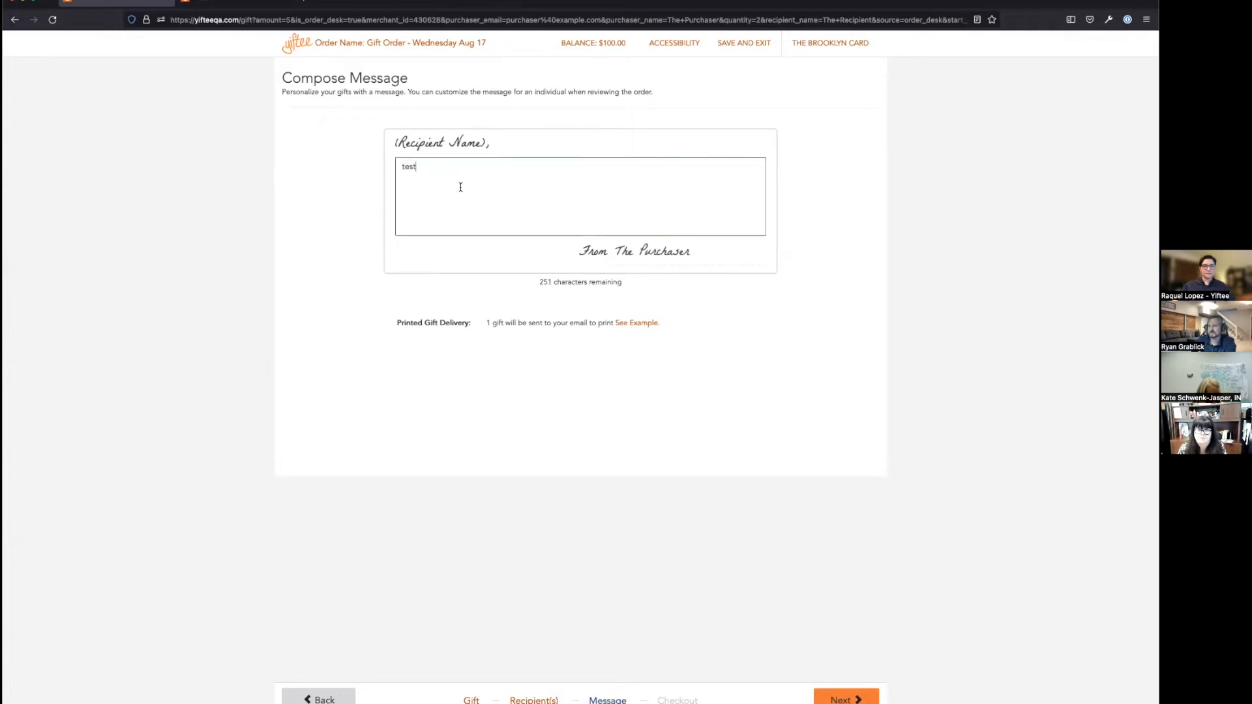
left_click(841, 698)
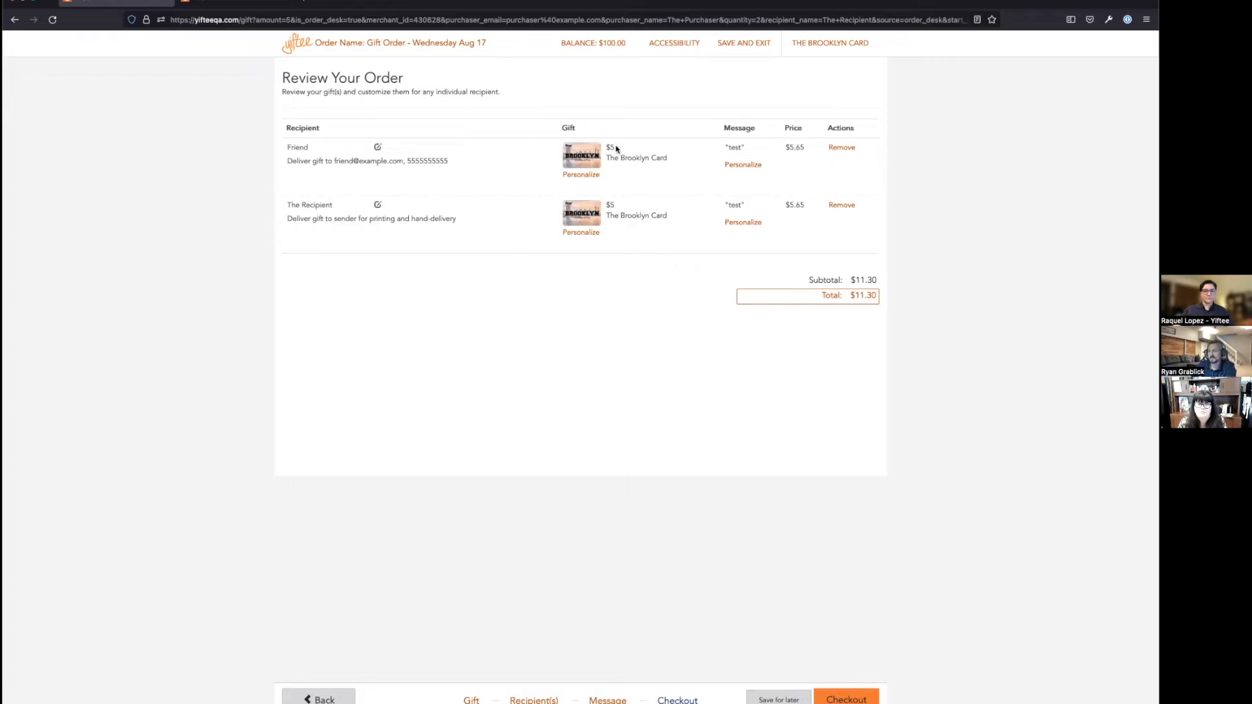
left_click_drag(620, 202, 595, 201)
Step: Personalize The Recipient's gift to $25, raising the order total to $31.90
left_click(588, 238)
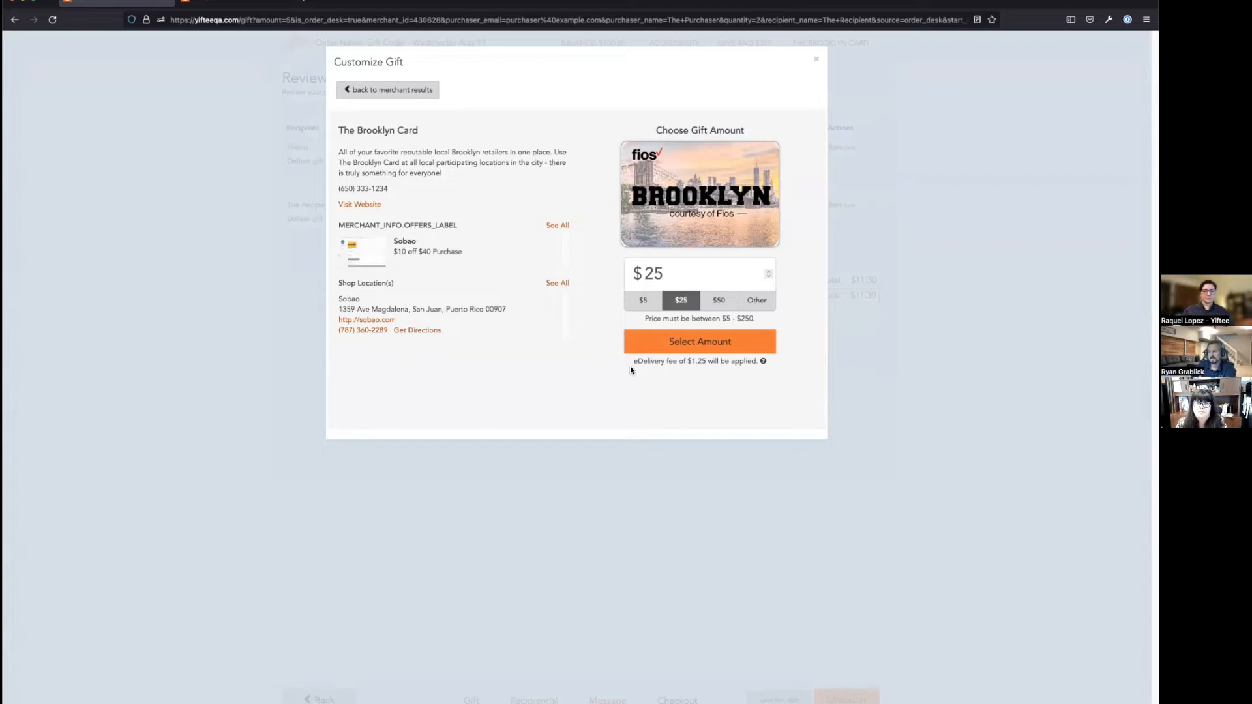
left_click(674, 341)
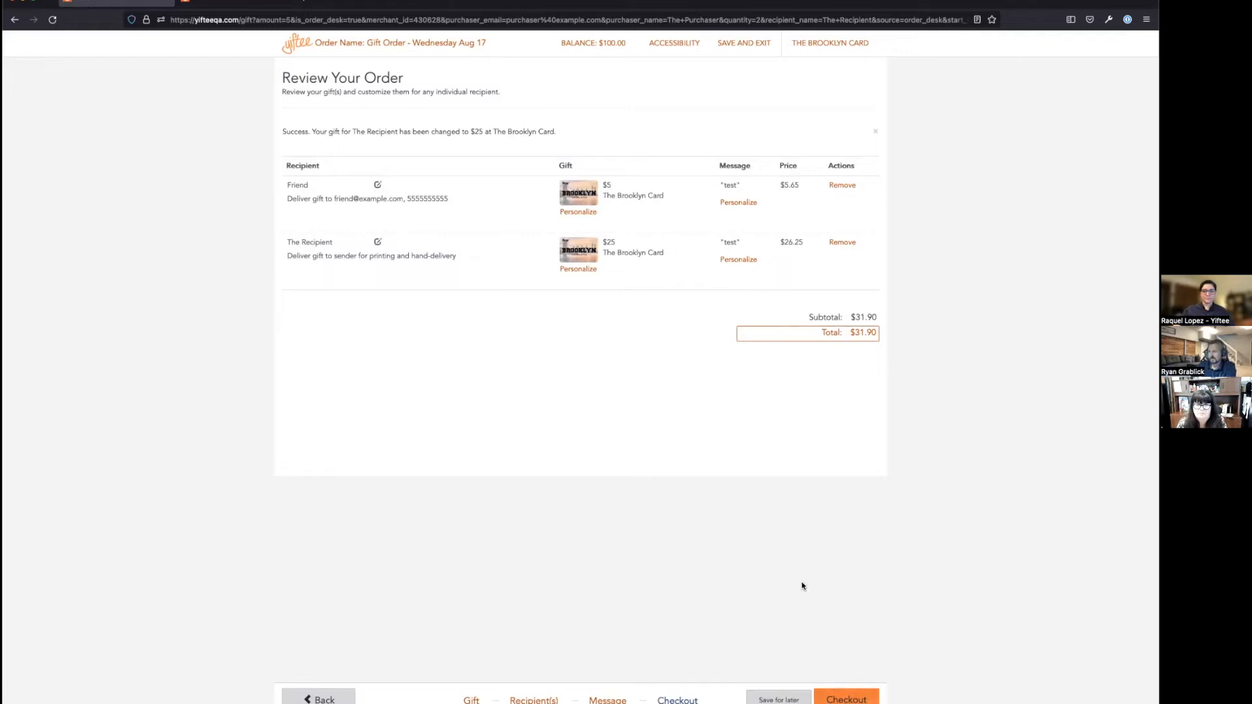
Step: Check out to the Secure Credit Card Payment page for the $31.90 two-gift order
left_click_drag(538, 44, 609, 44)
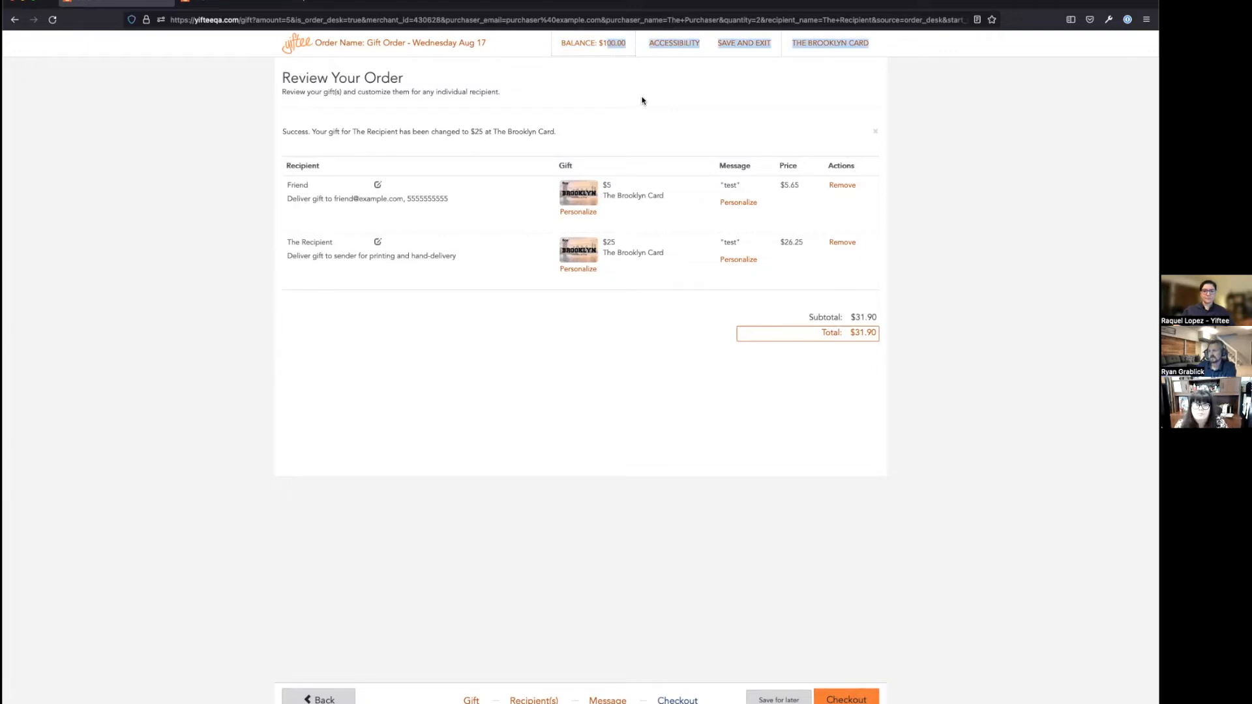
left_click(643, 130)
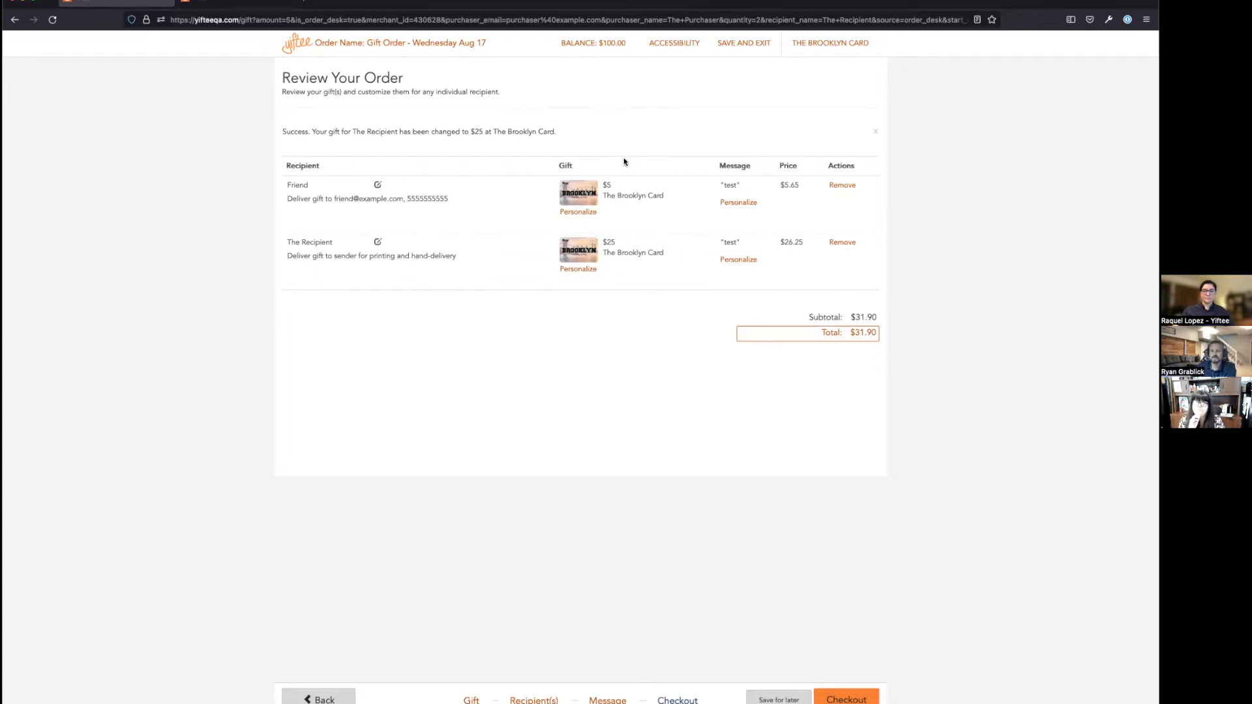
left_click(843, 698)
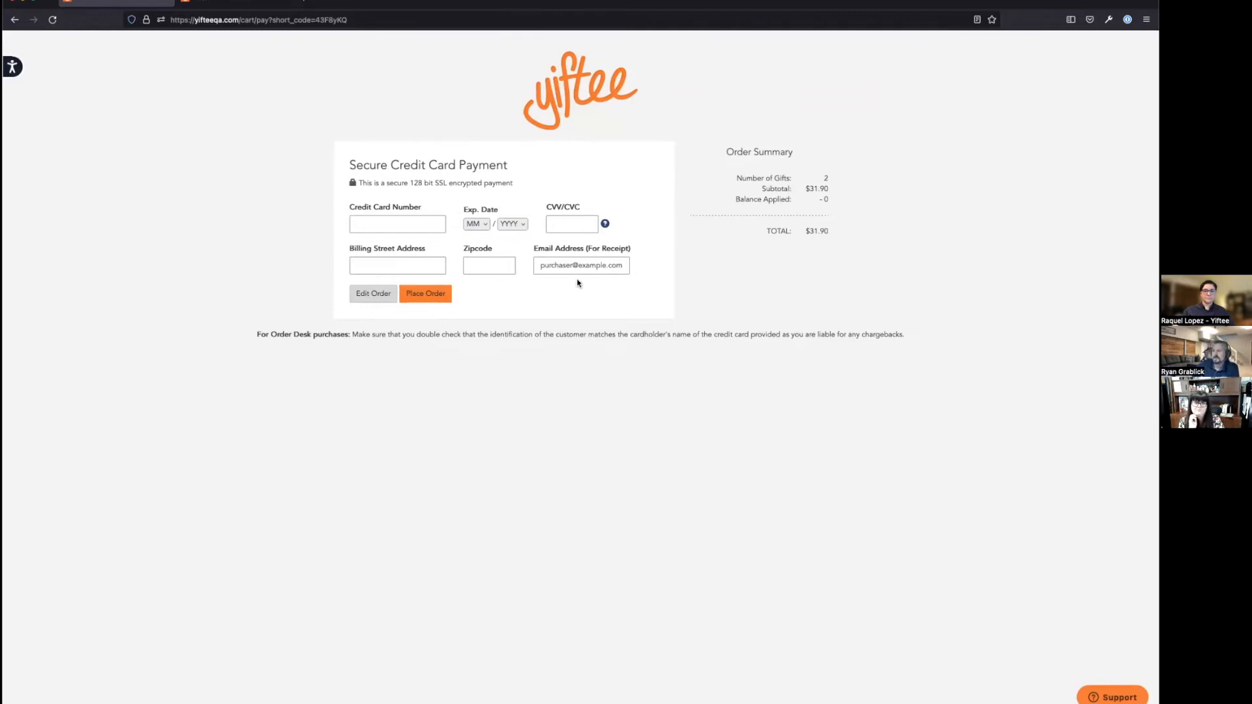
left_click(547, 263)
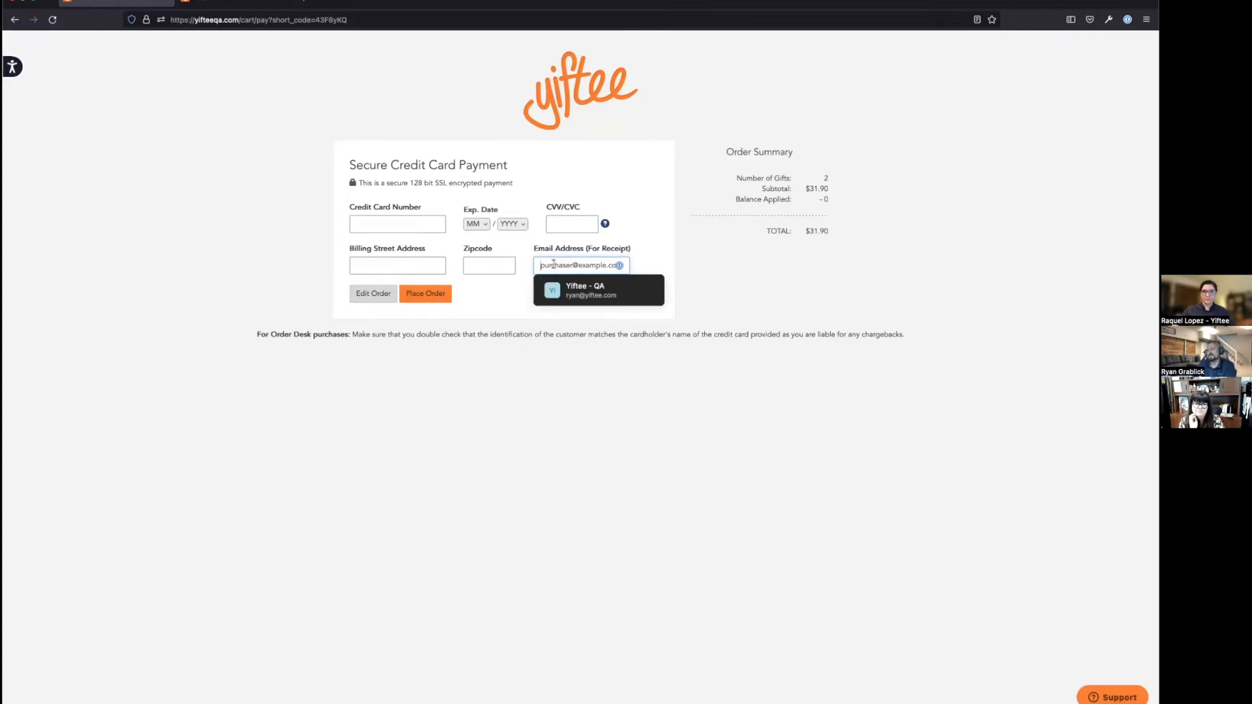
left_click_drag(541, 266, 617, 266)
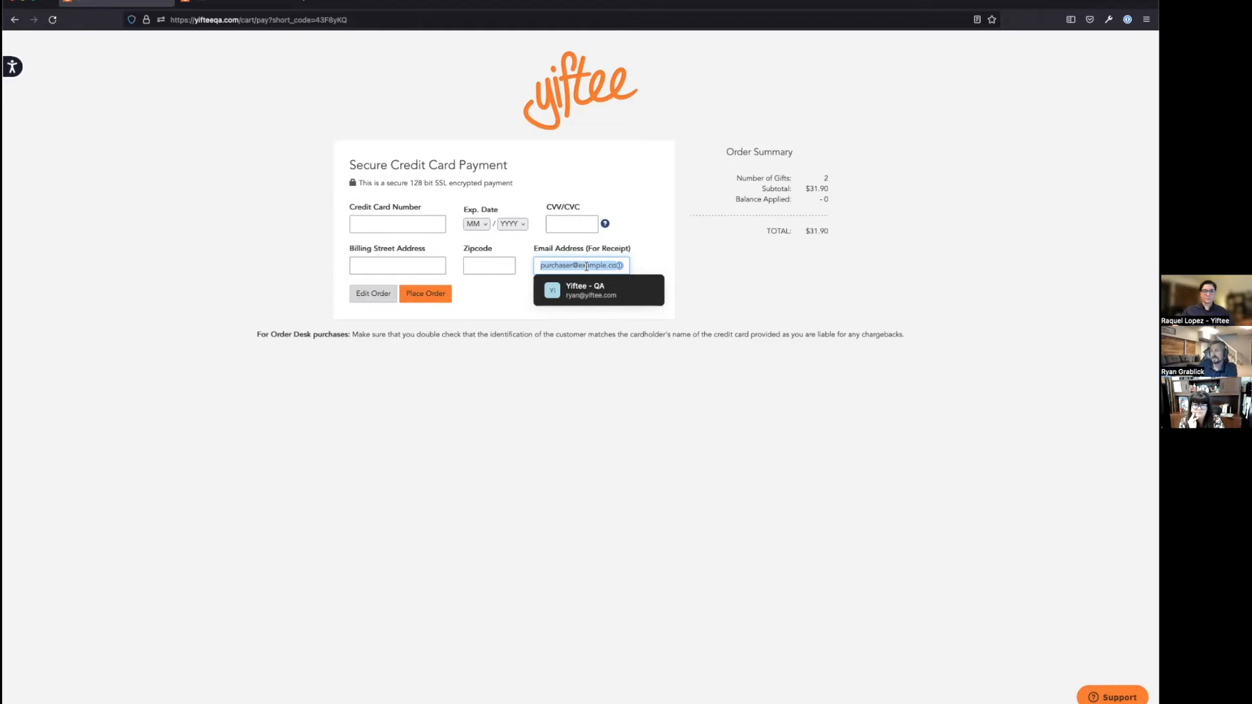
left_click(559, 264)
left_click_drag(539, 265, 561, 261)
triple_click(616, 265)
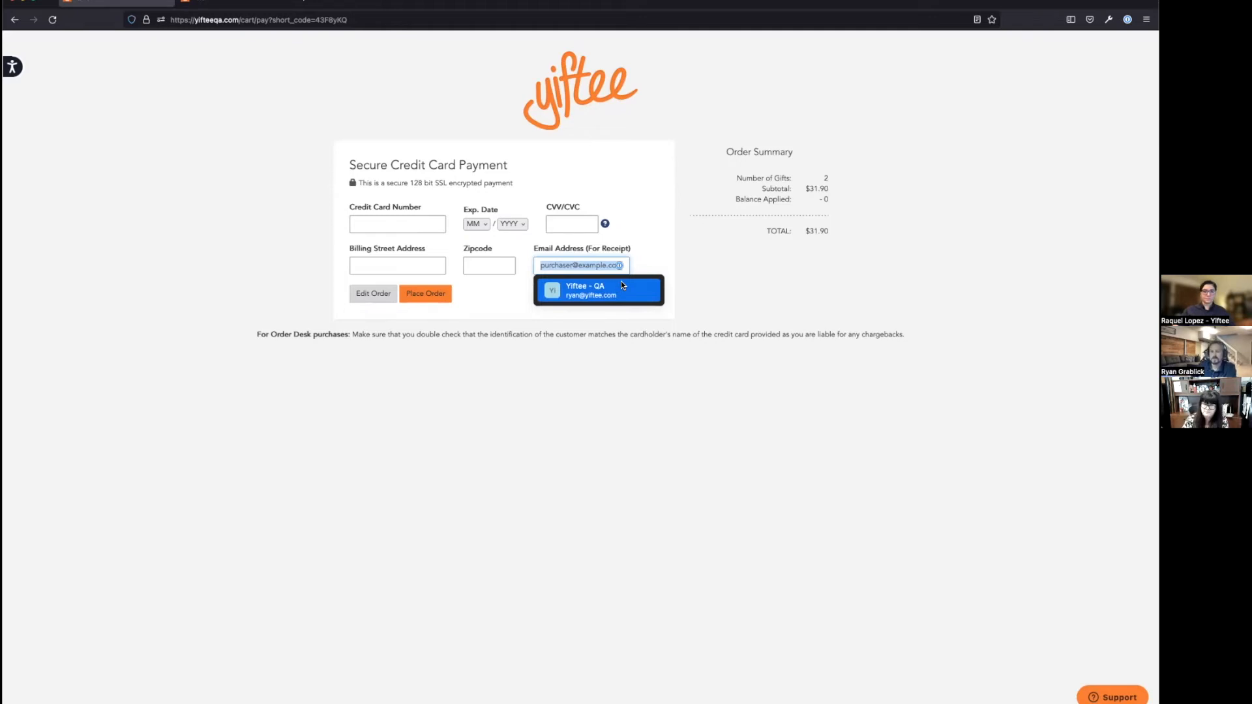
left_click(659, 407)
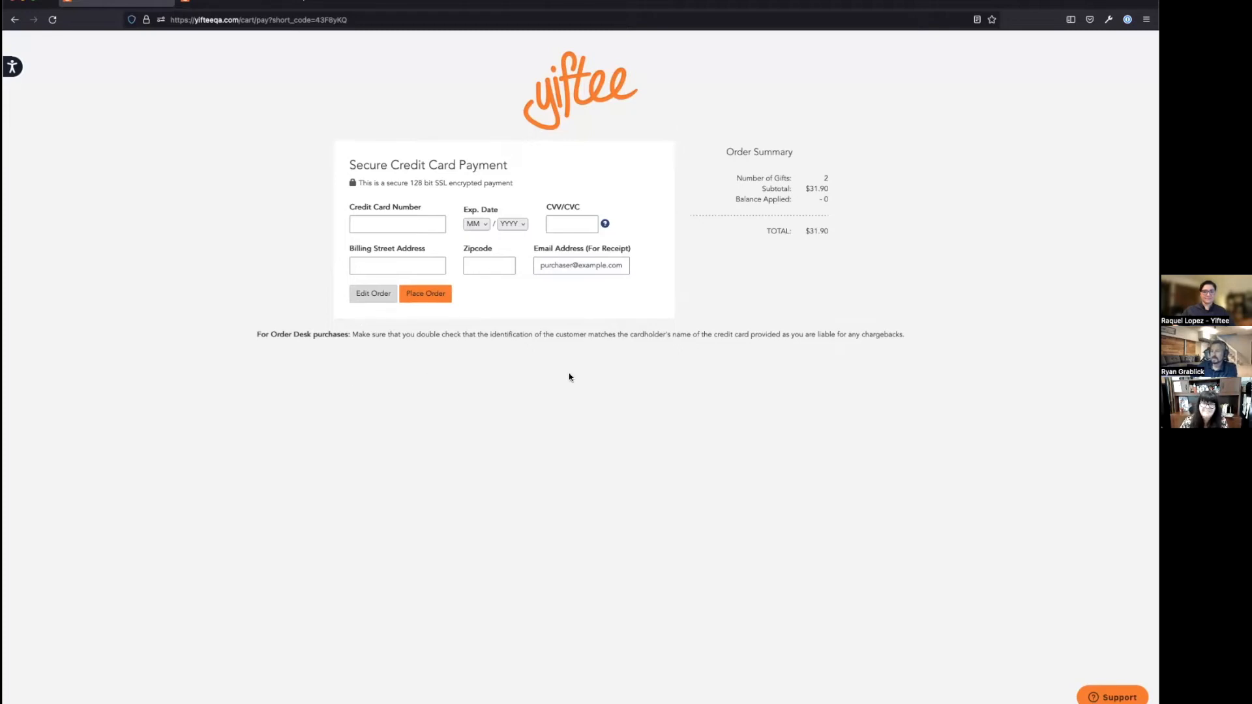
left_click_drag(372, 335, 544, 334)
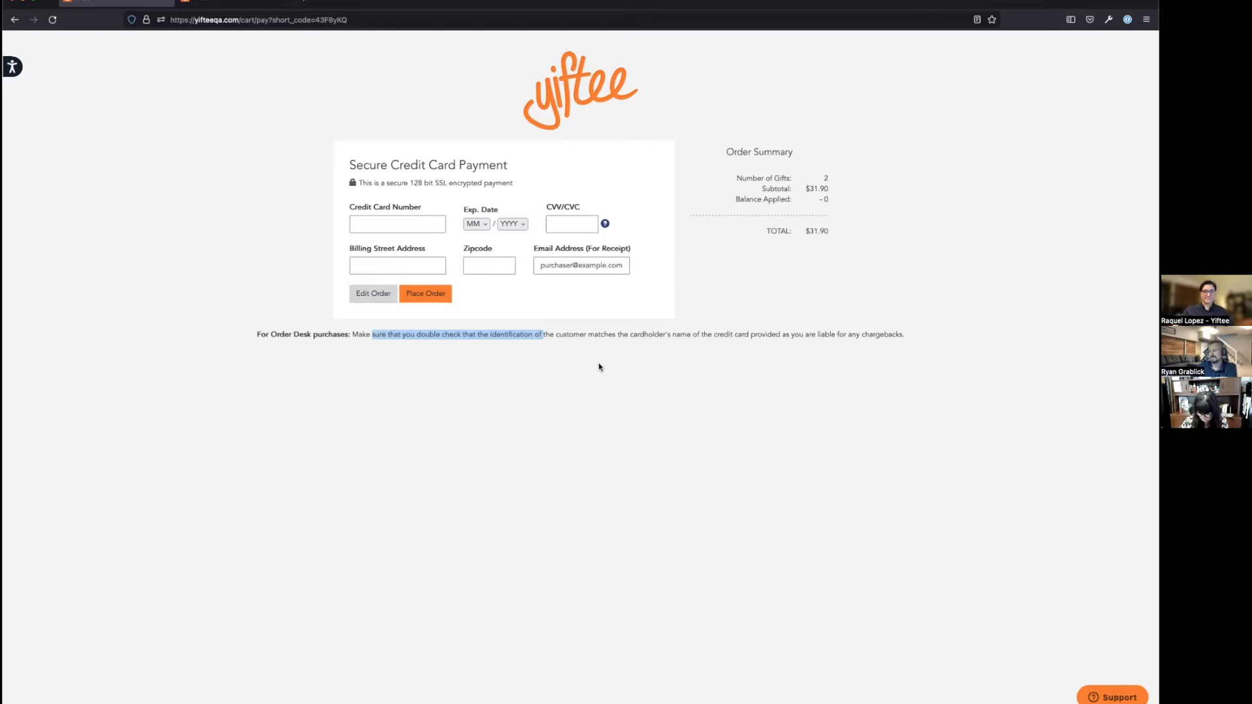
left_click(639, 350)
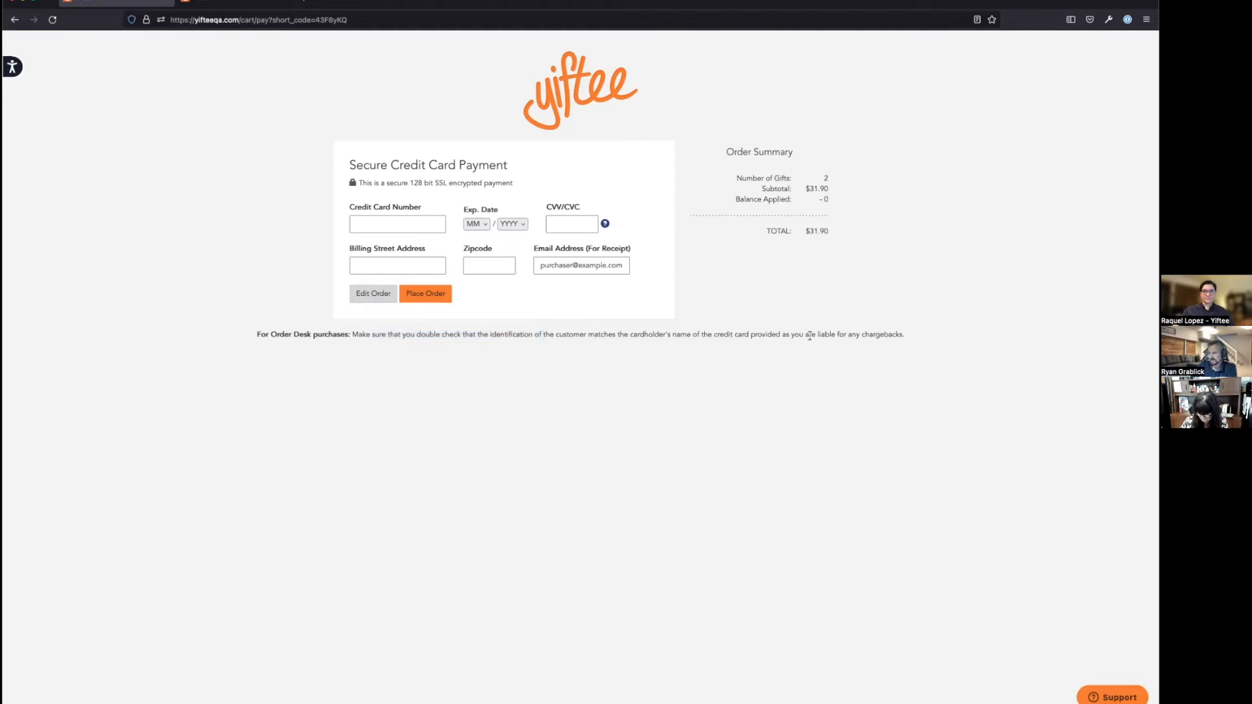
left_click_drag(816, 334, 910, 338)
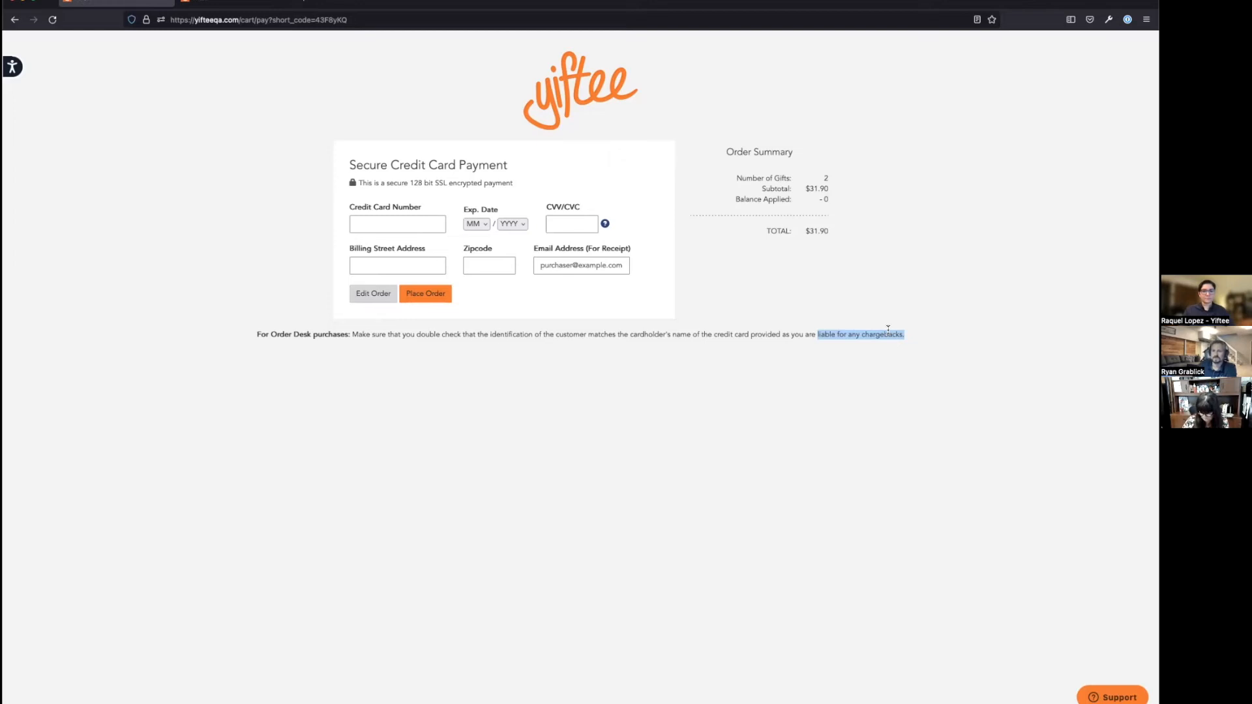
left_click(888, 467)
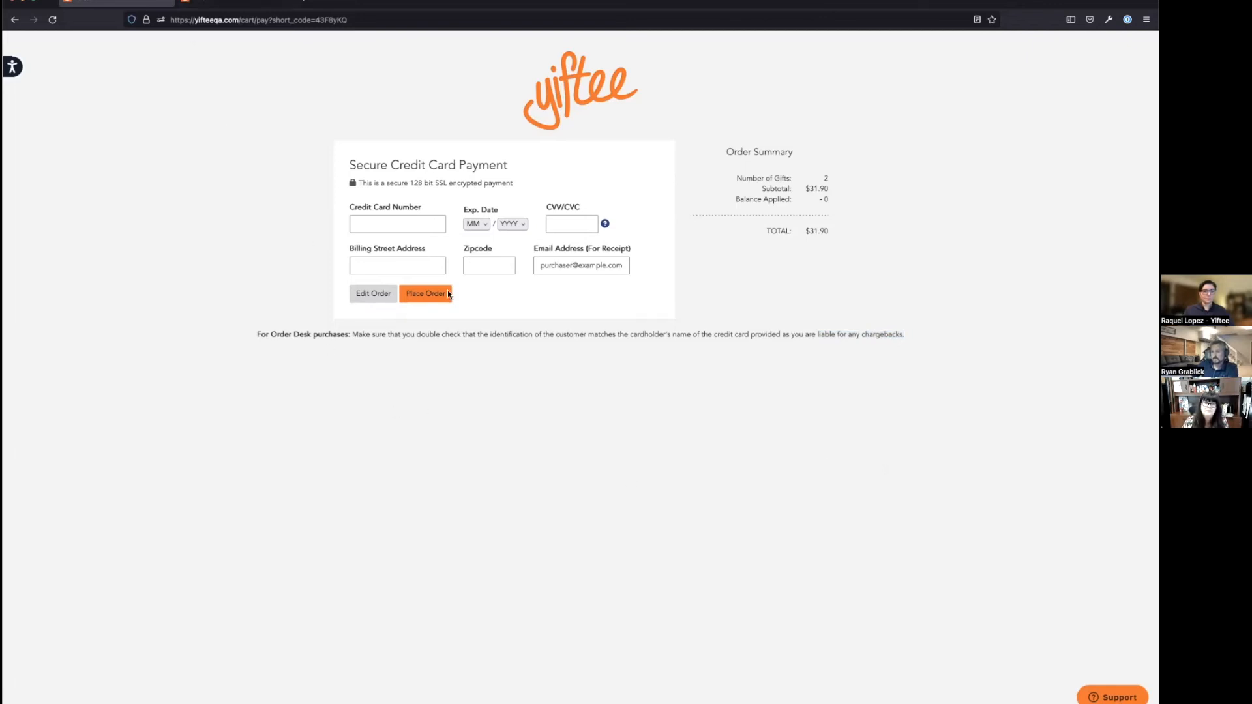
Step: Focus the card number field, then switch to the tab with the $11.30 order confirmation
left_click(385, 224)
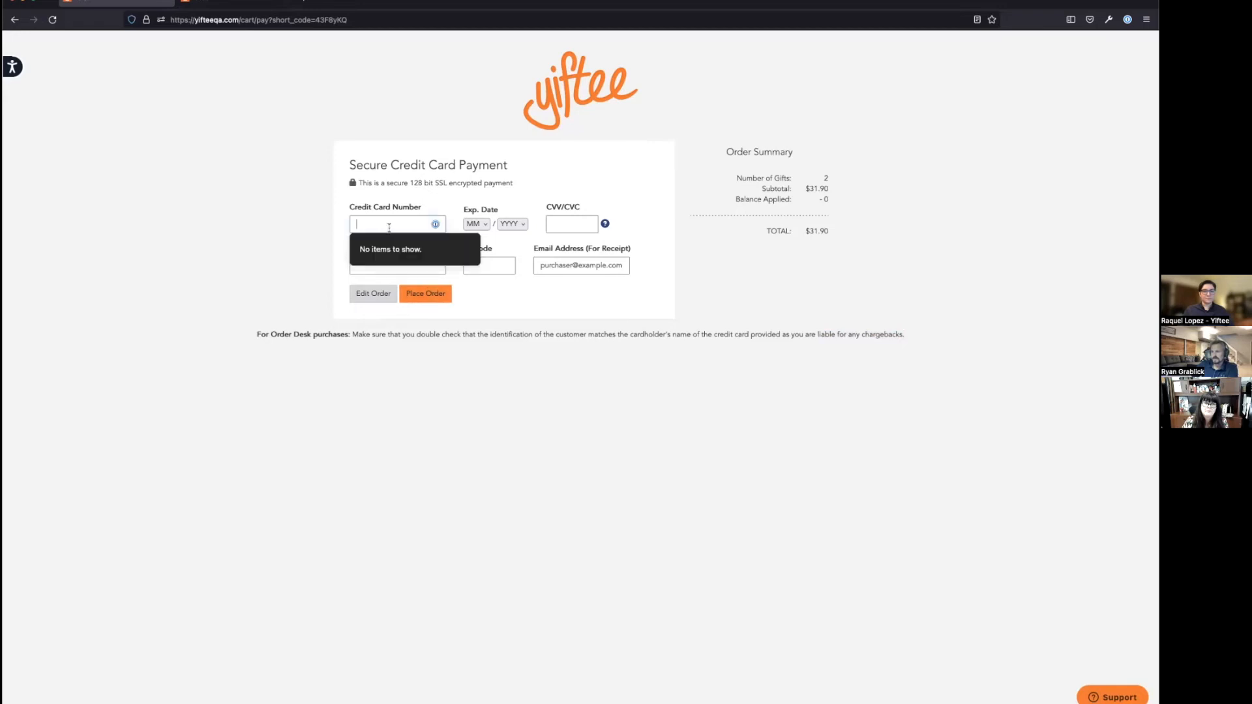
left_click(214, 2)
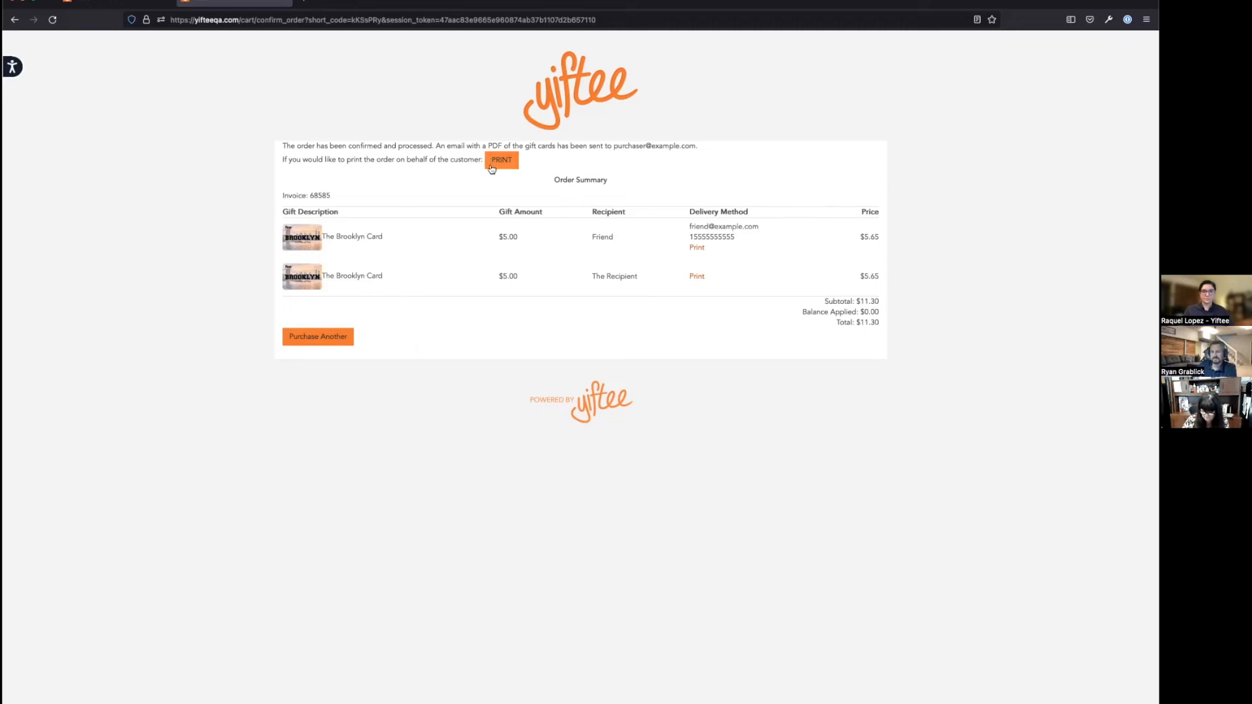
left_click_drag(748, 239, 687, 223)
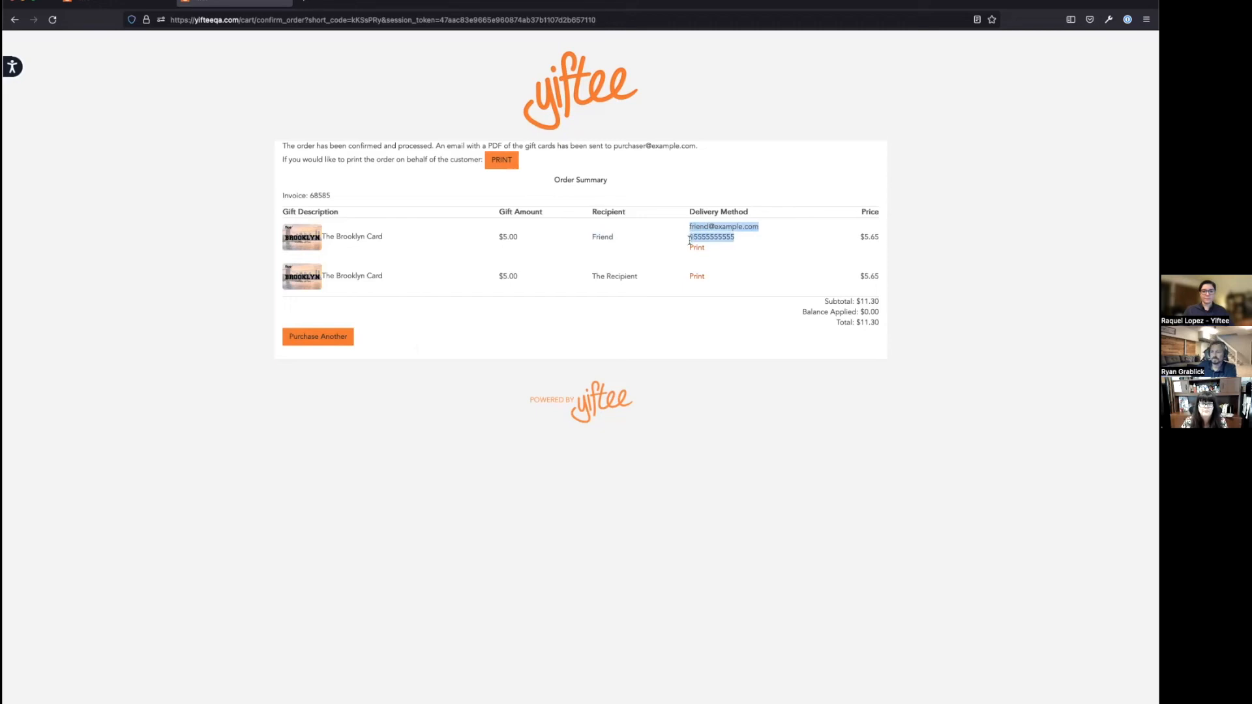
left_click(697, 248)
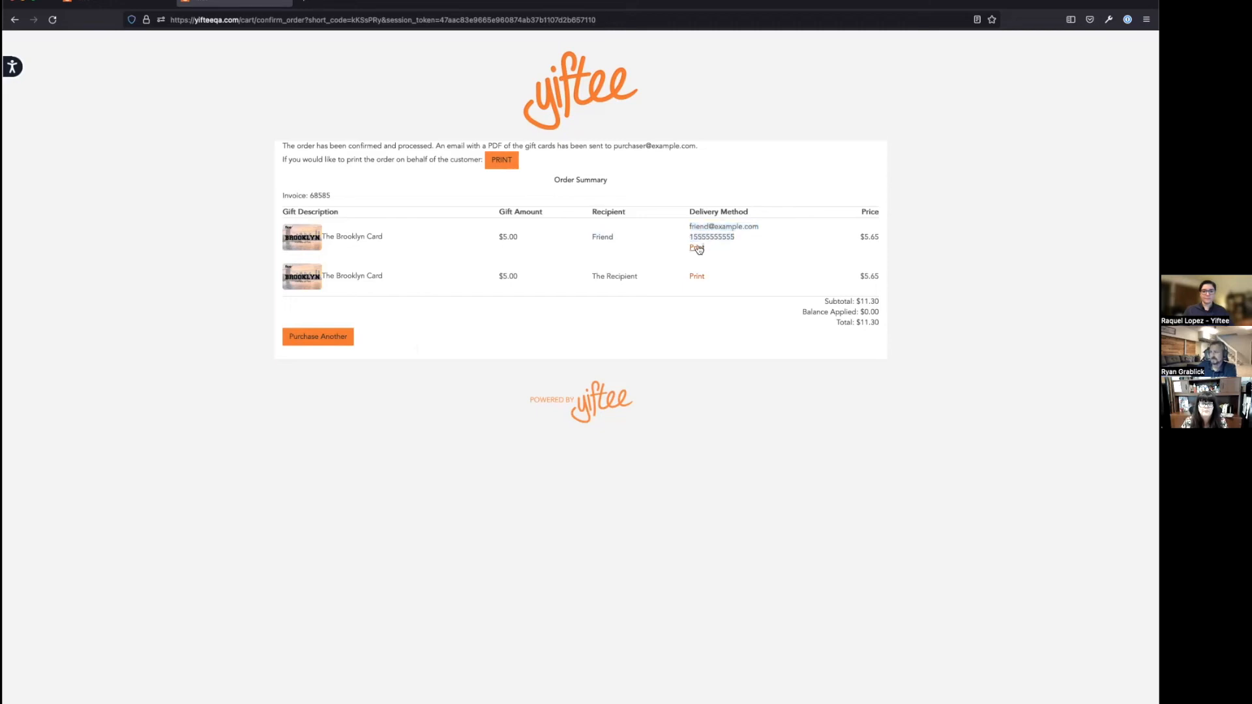
triple_click(686, 250)
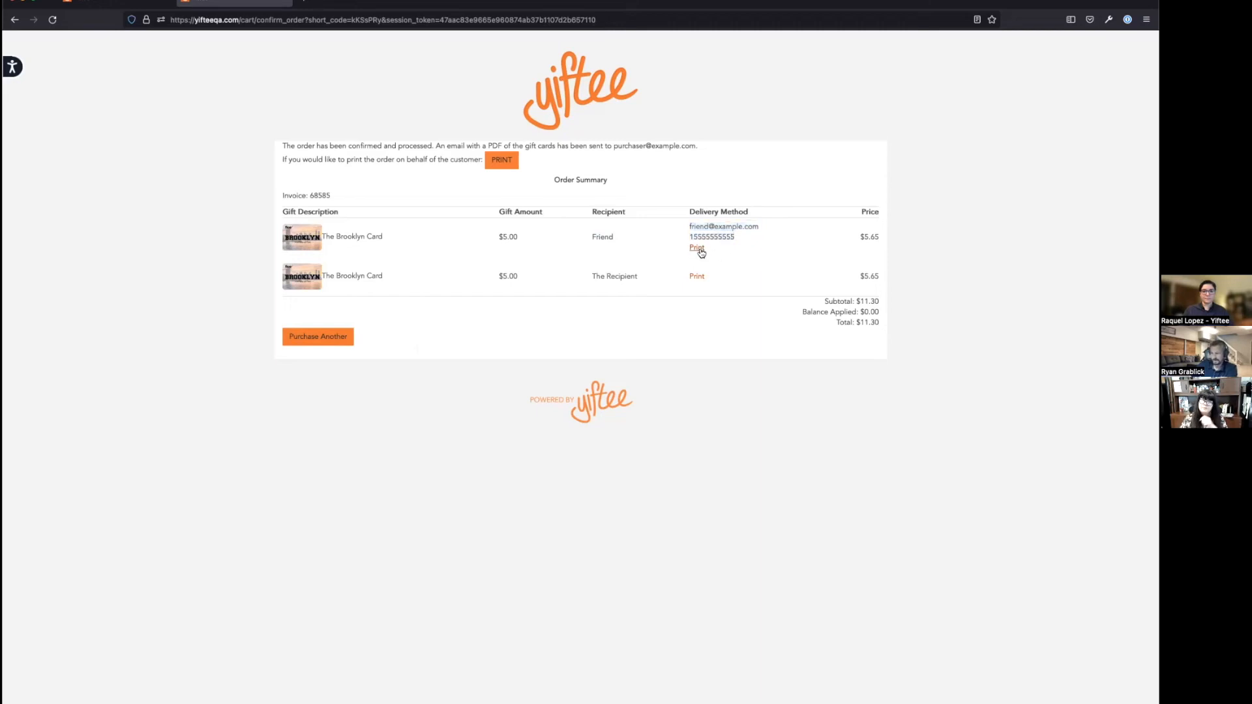
Step: Open the first gift's print link as print_gifts.pdf in a new tab and switch to it
right_click(700, 250)
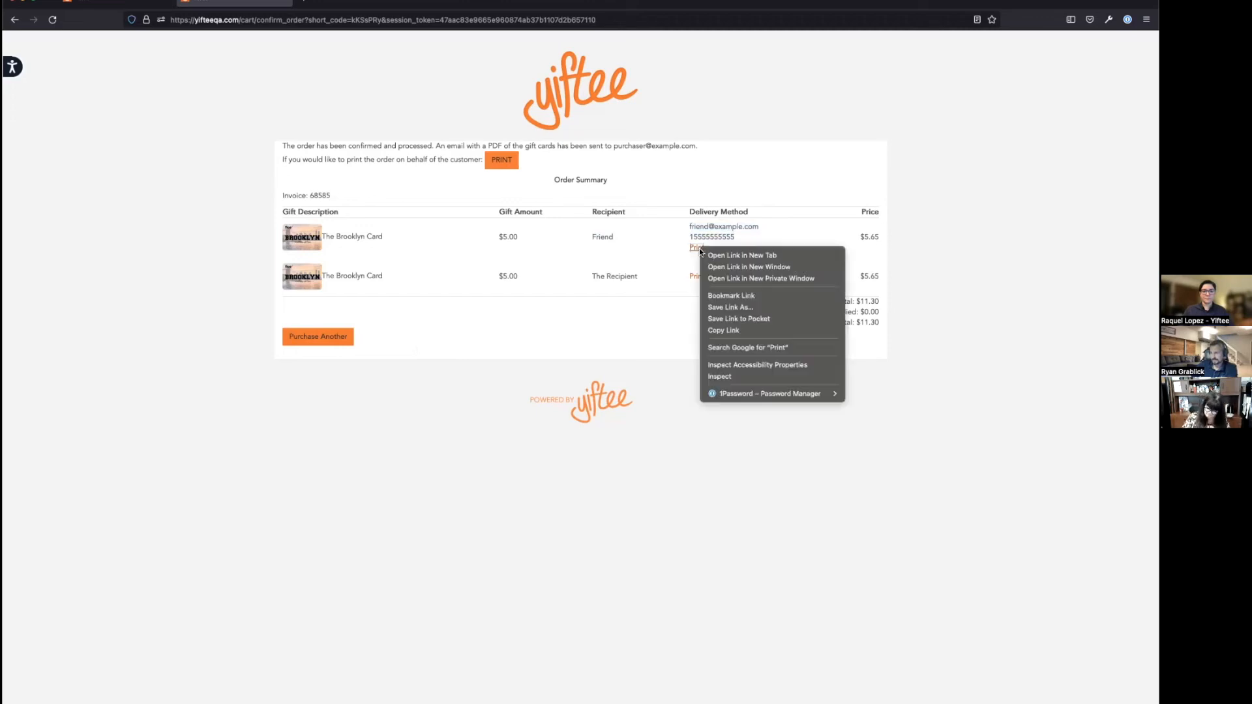
left_click(702, 255)
left_click(358, 9)
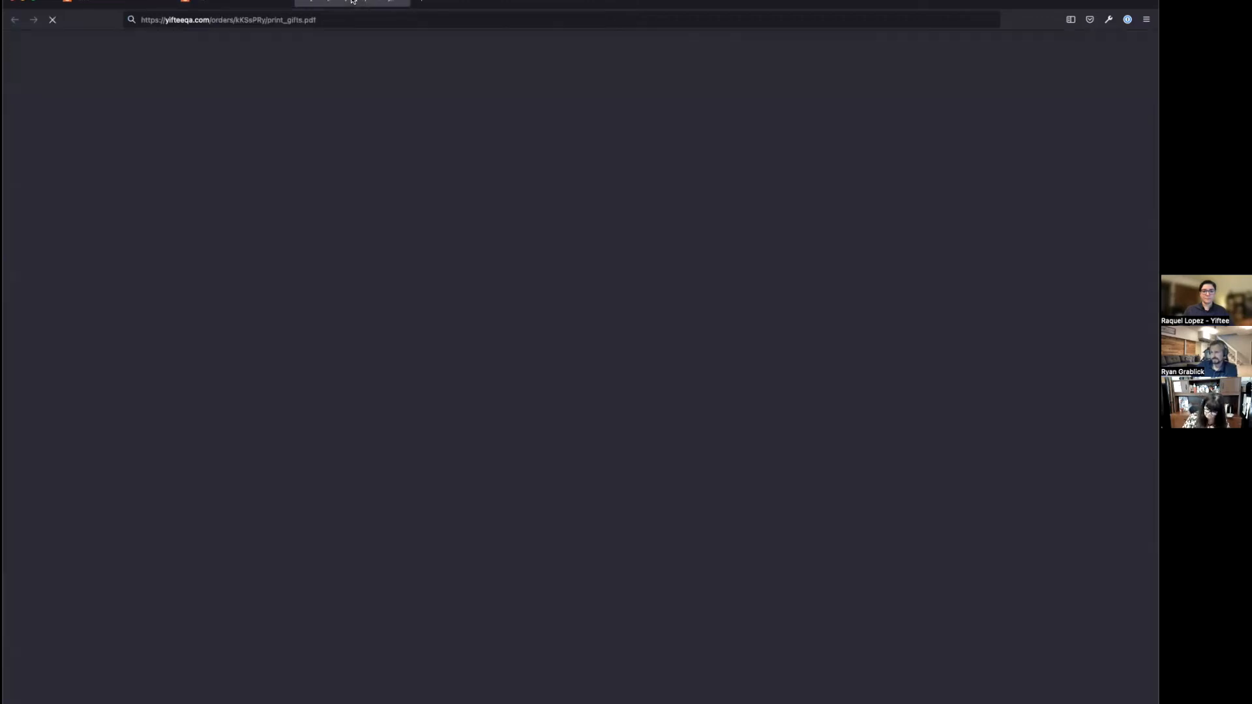
left_click(240, 4)
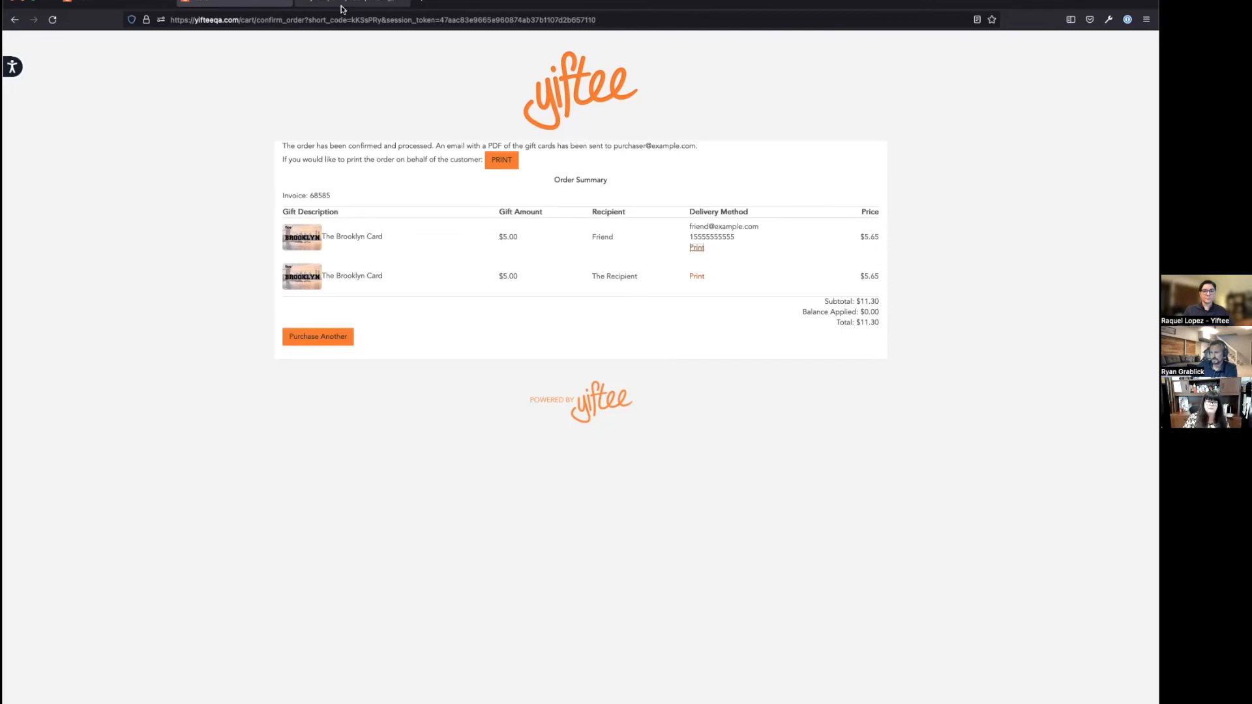
left_click(355, 6)
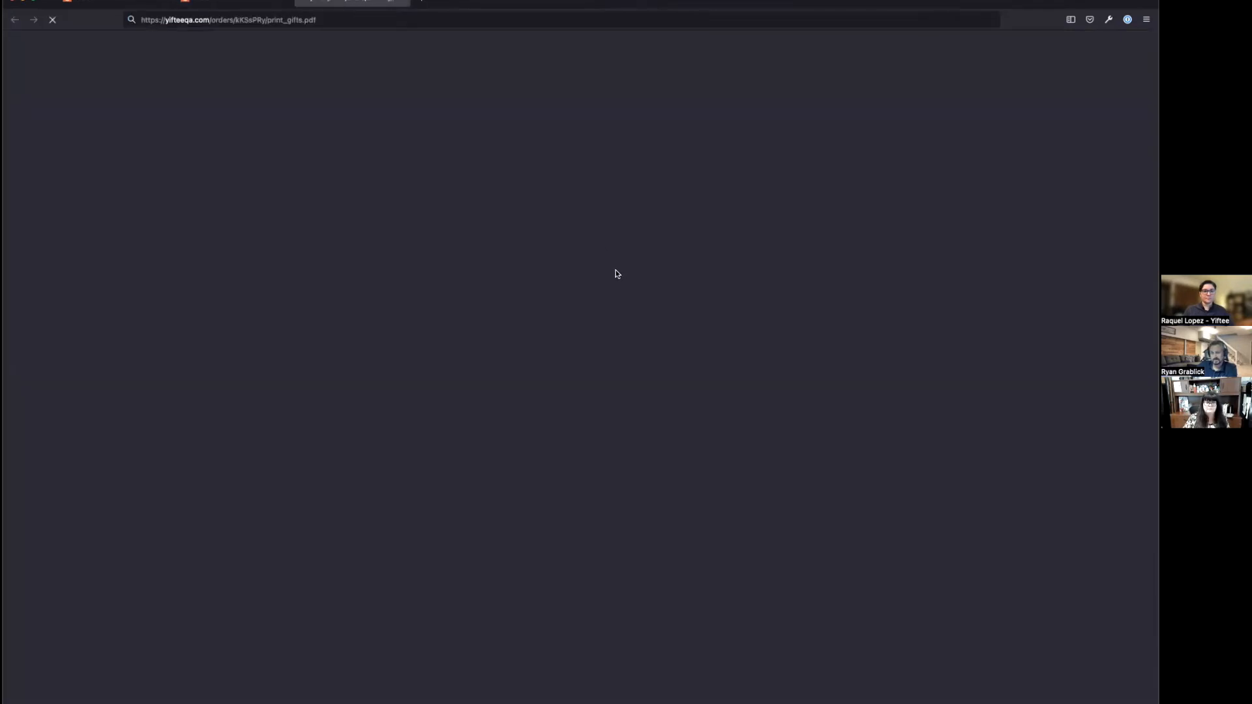
Step: Scroll through both voucher pages of print_gifts.pdf, then return to the order confirmation
scroll(754, 401, "down", 5)
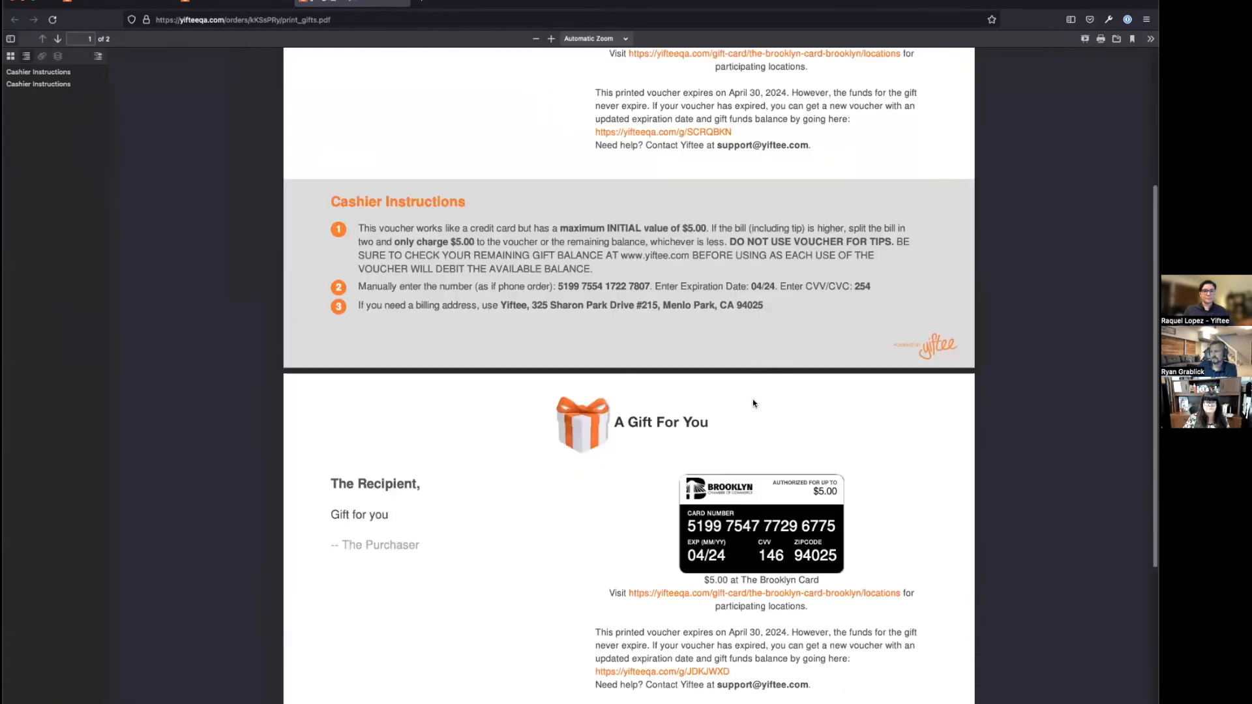
scroll(749, 388, "down", 2)
scroll(749, 388, "up", 5)
scroll(749, 388, "down", 2)
scroll(749, 389, "down", 3)
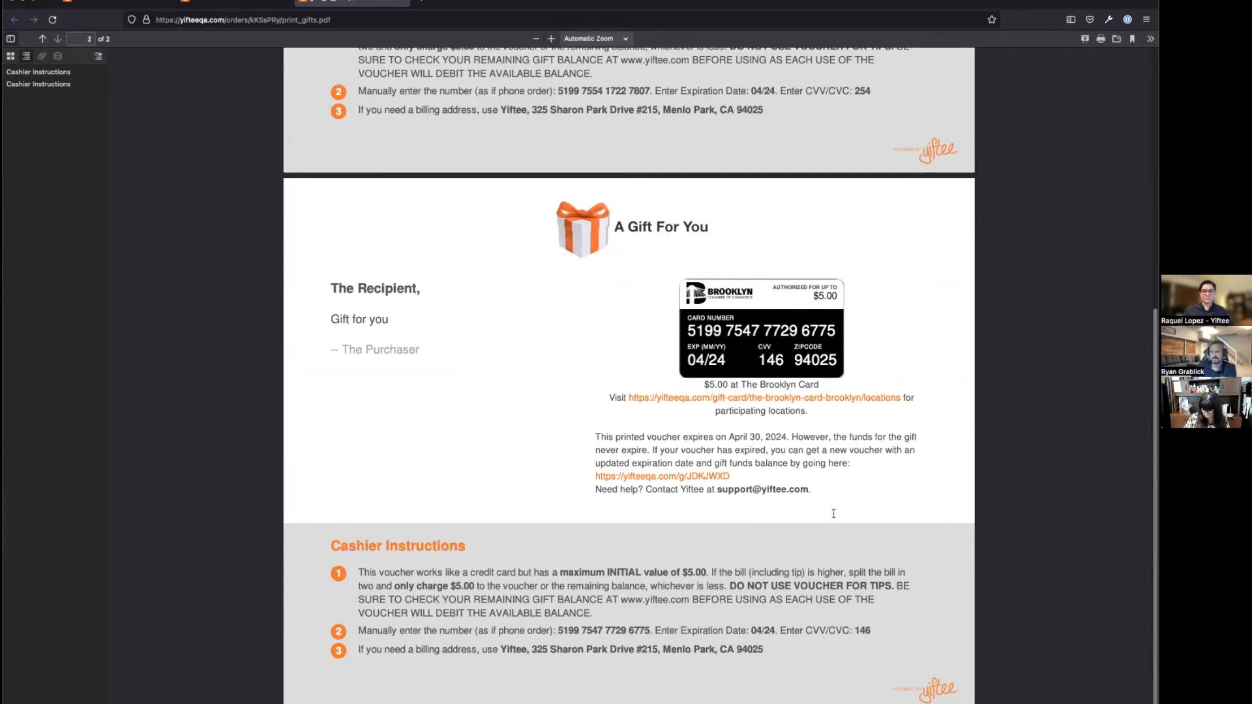
scroll(634, 321, "up", 6)
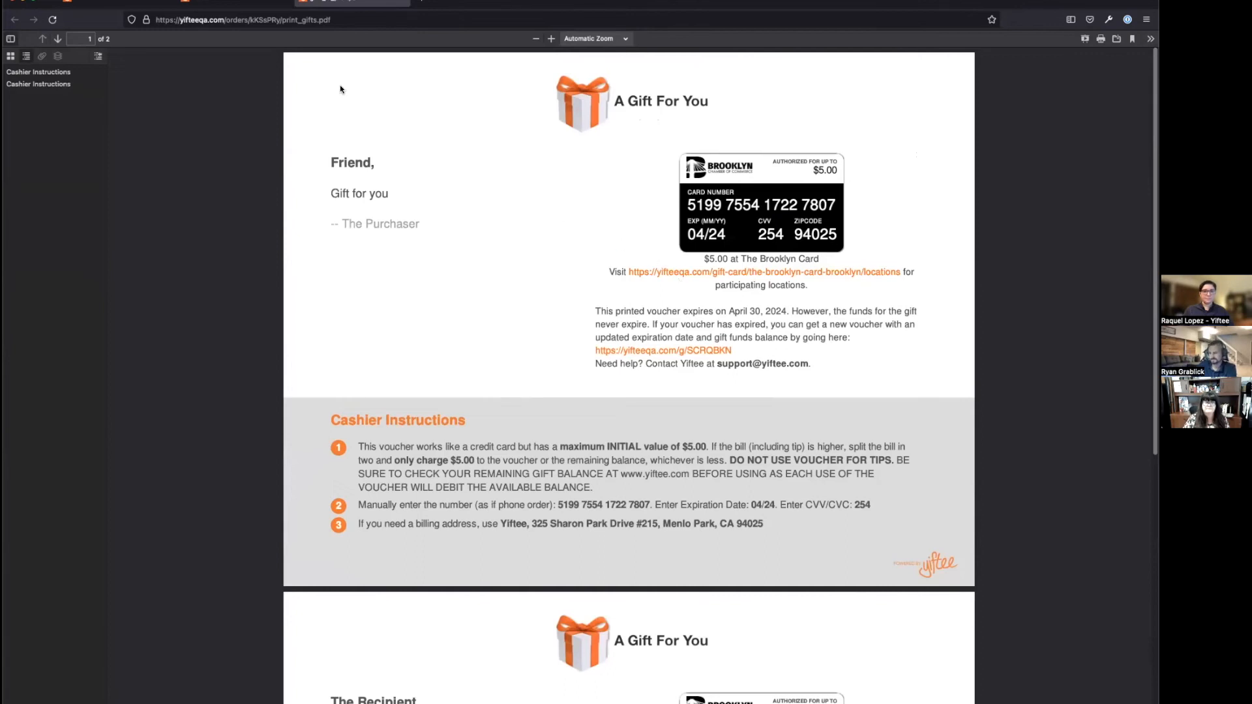
left_click(234, 3)
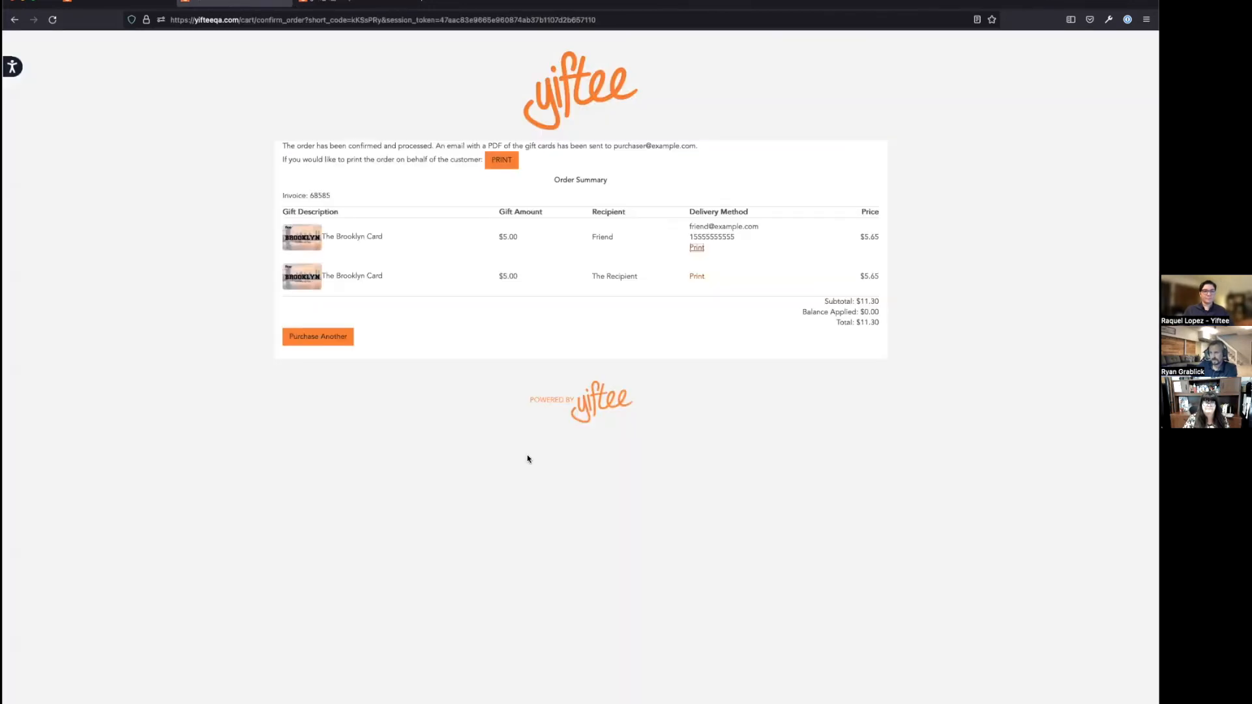
Step: Start another Order Desk purchase, bringing up a blank form with the $5 default gift amount
left_click(333, 338)
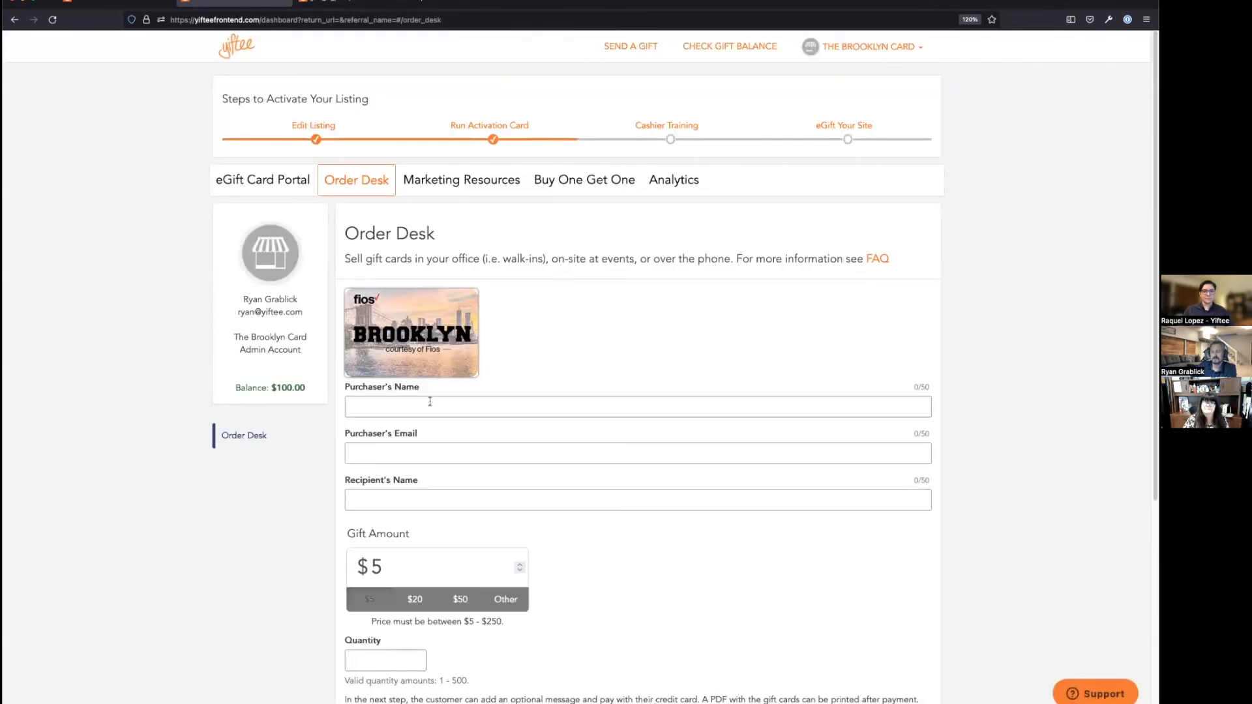
scroll(607, 514, "down", 3)
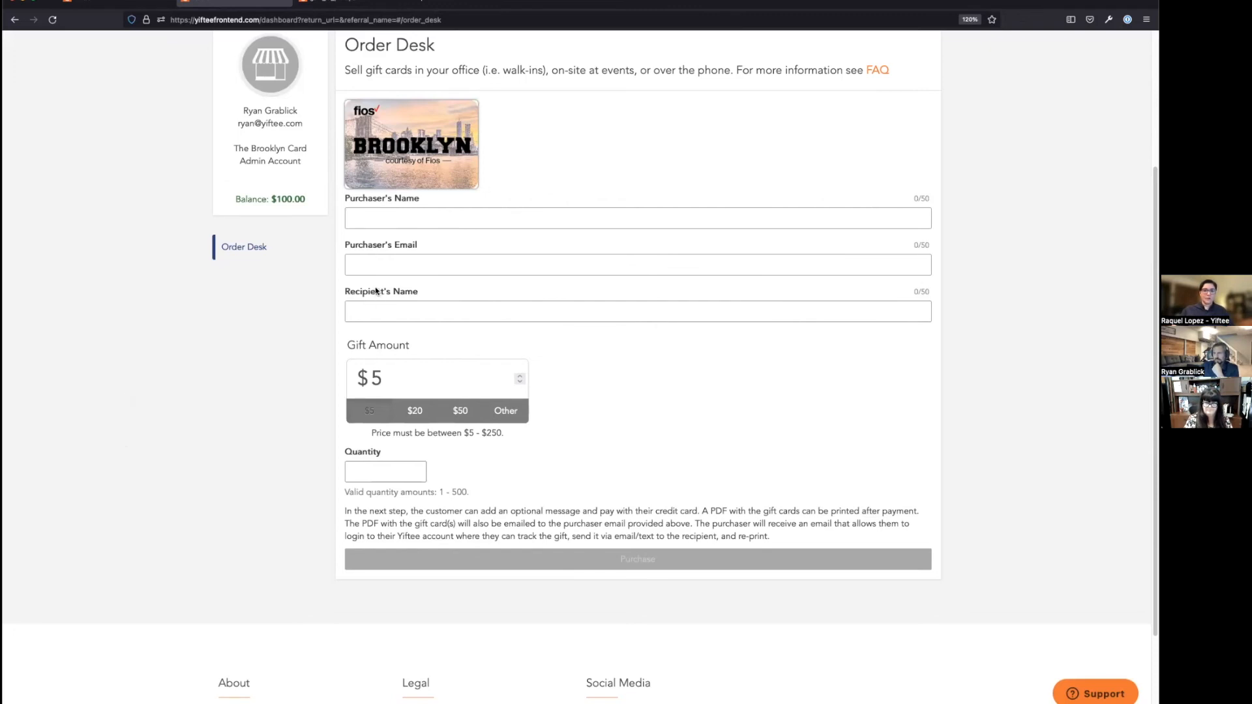
Step: Fill the purchaser's name (The Purchaser) and the purchaser's e-mail from the autofill suggestions
left_click(375, 220)
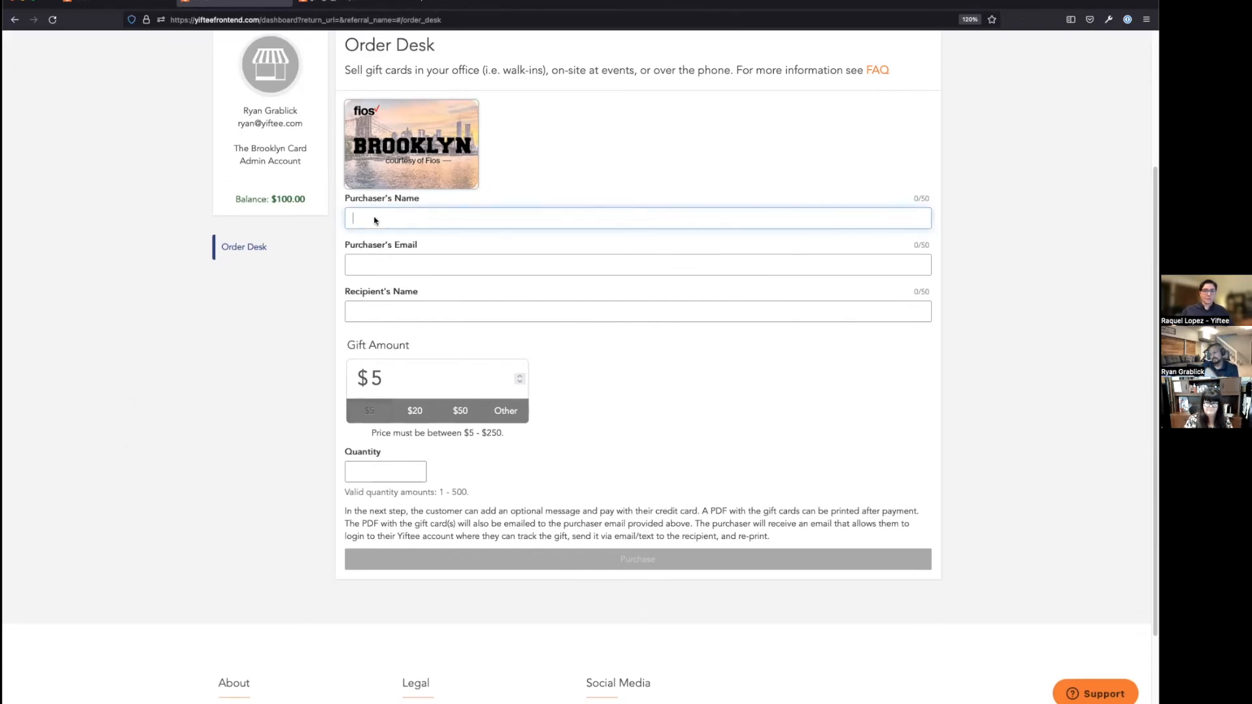
type("Th")
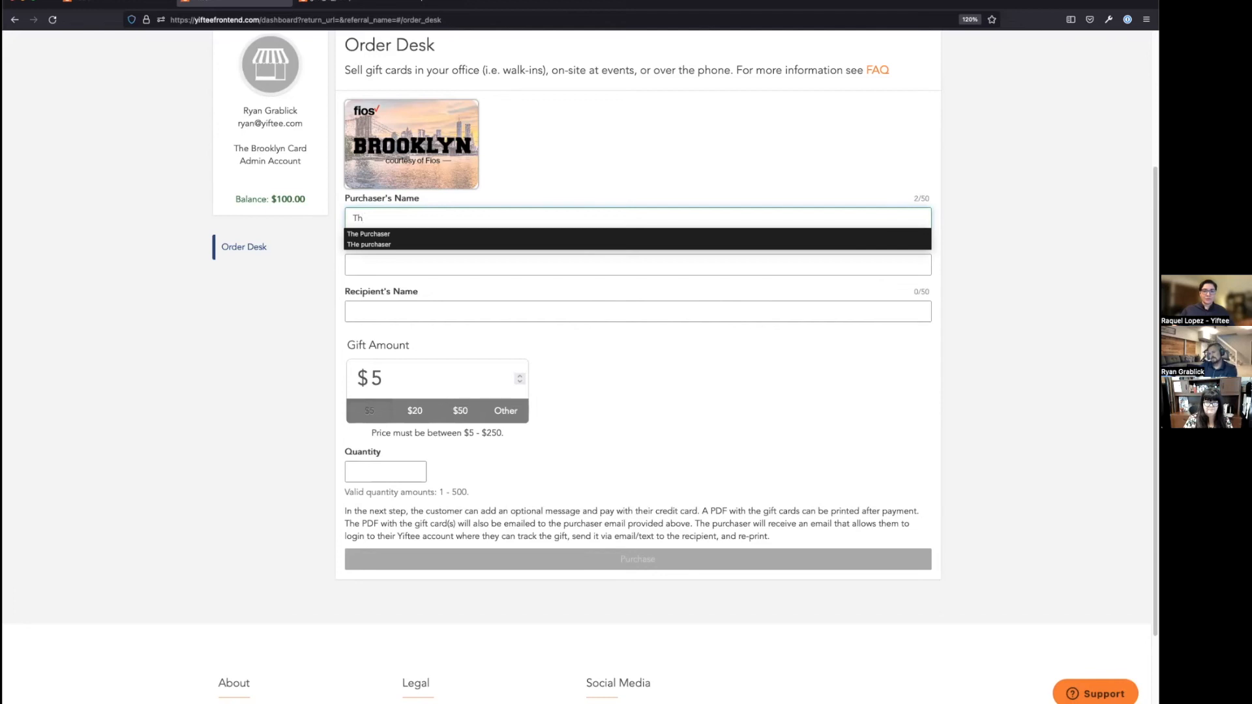
left_click(388, 234)
left_click(381, 265)
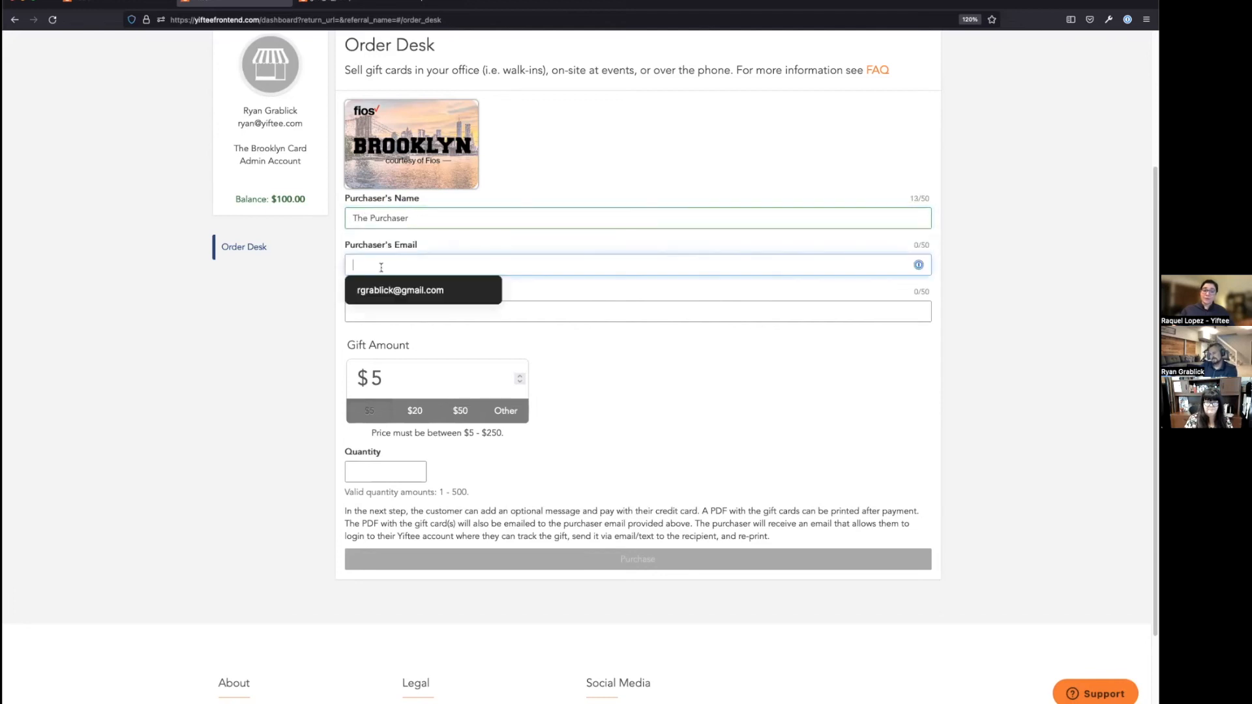
type("pur")
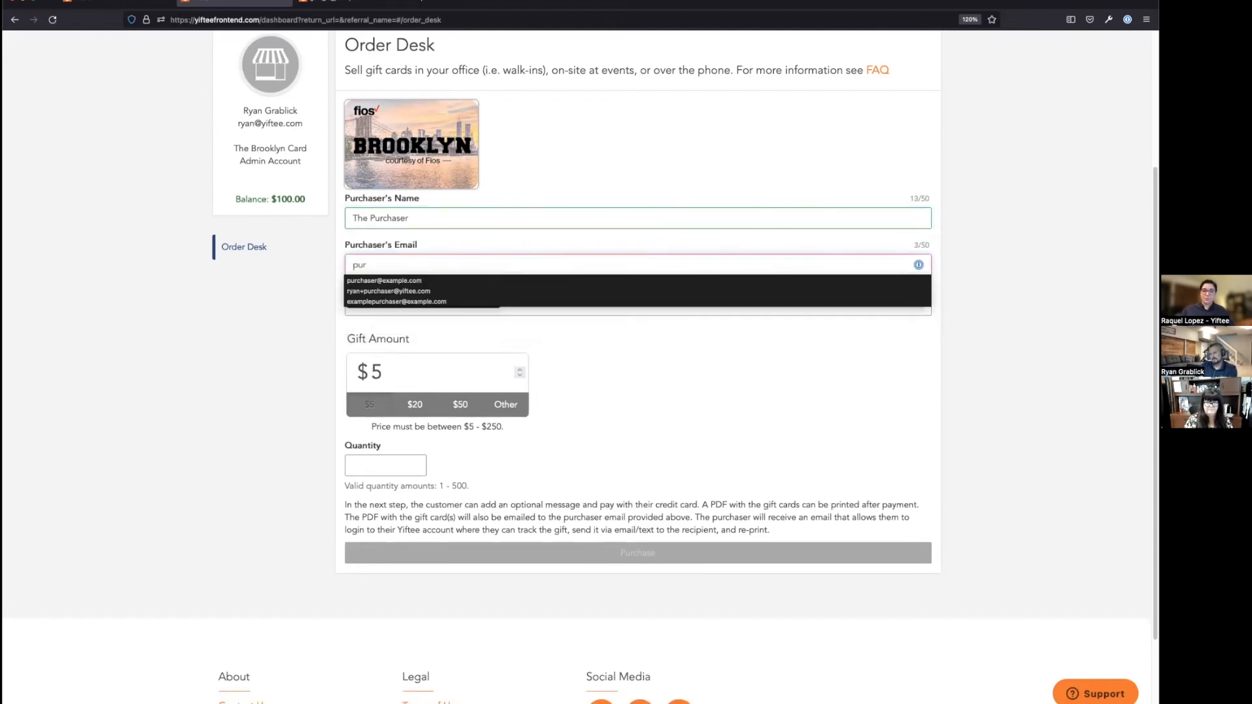
left_click(377, 280)
Step: Set the recipient to The Recipient and the gift quantity to 2
left_click(375, 317)
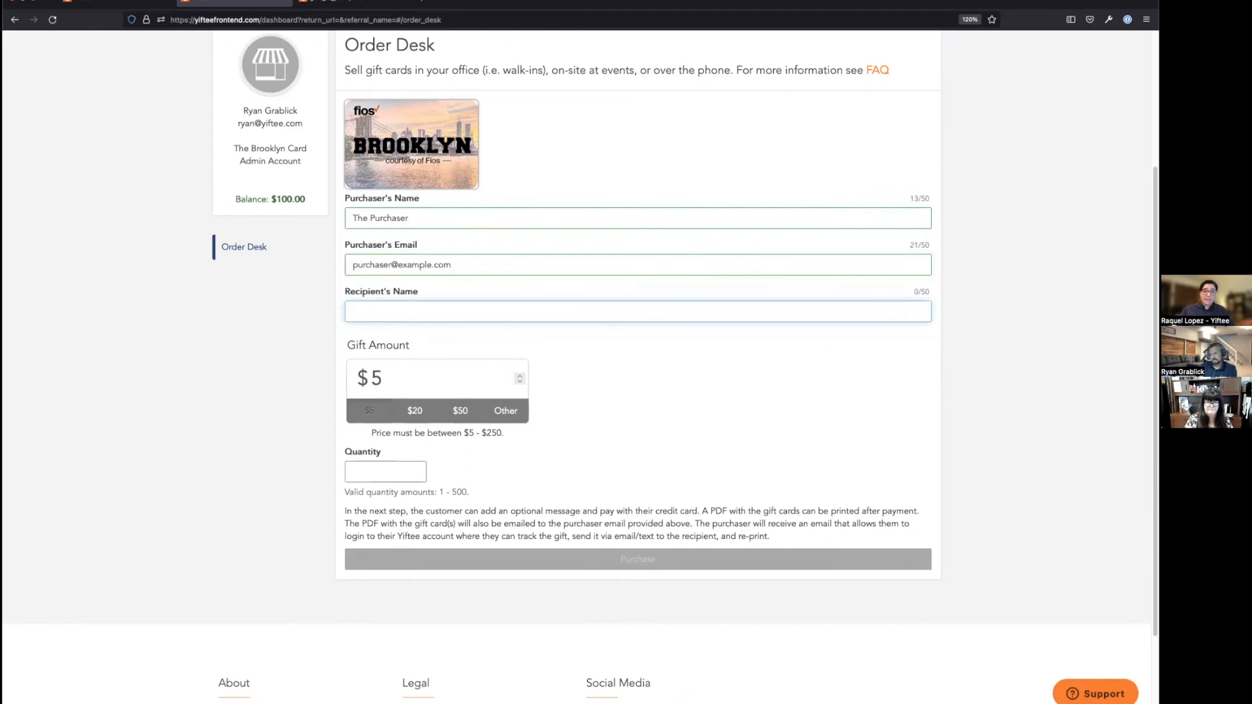
type("The")
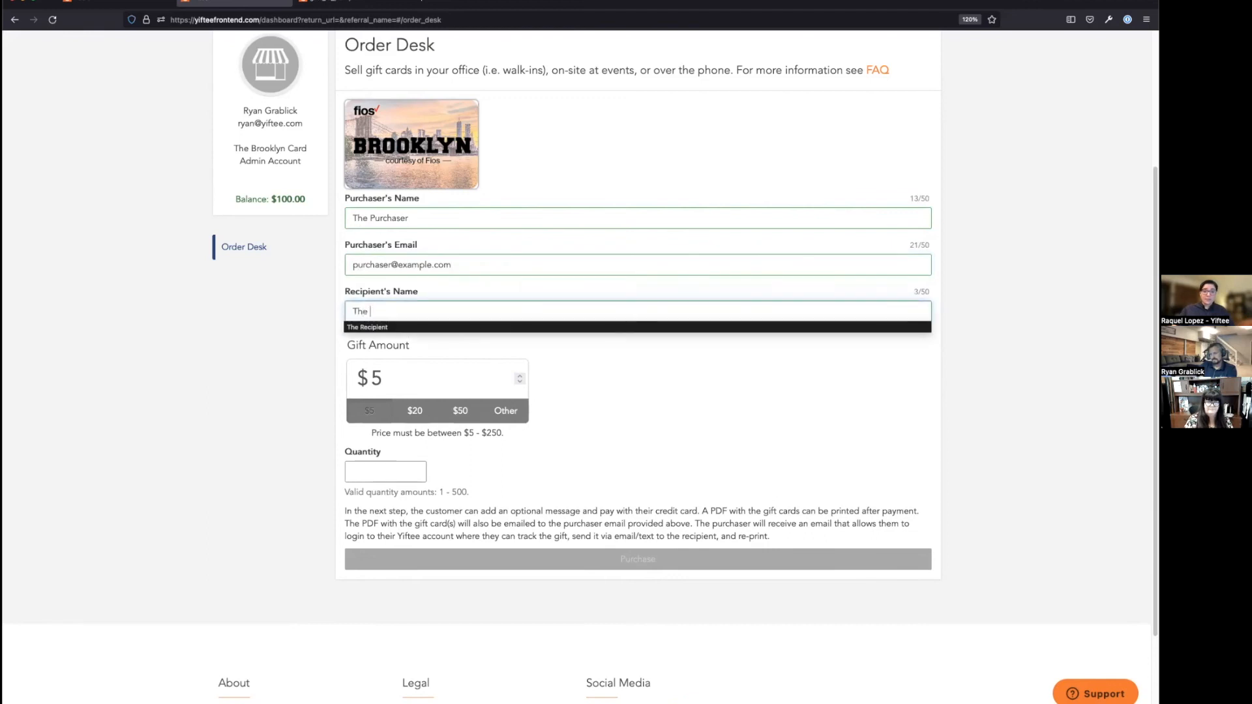
left_click(366, 327)
left_click(386, 471)
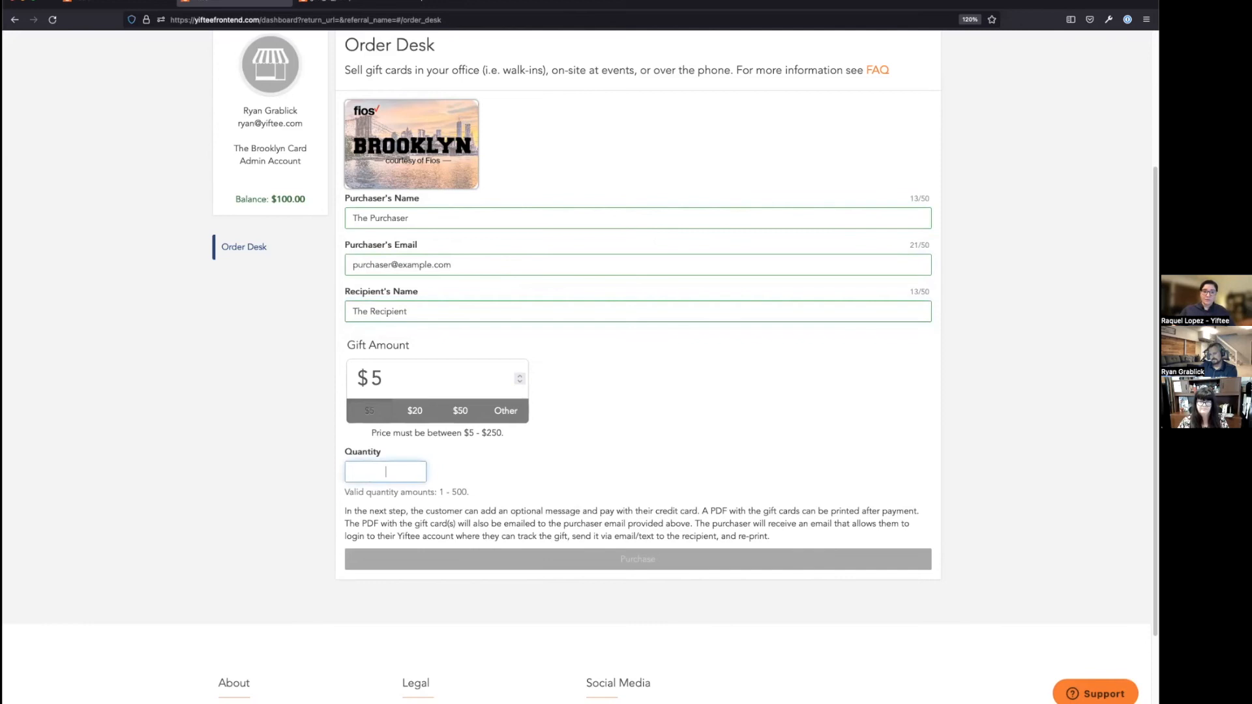
type("2")
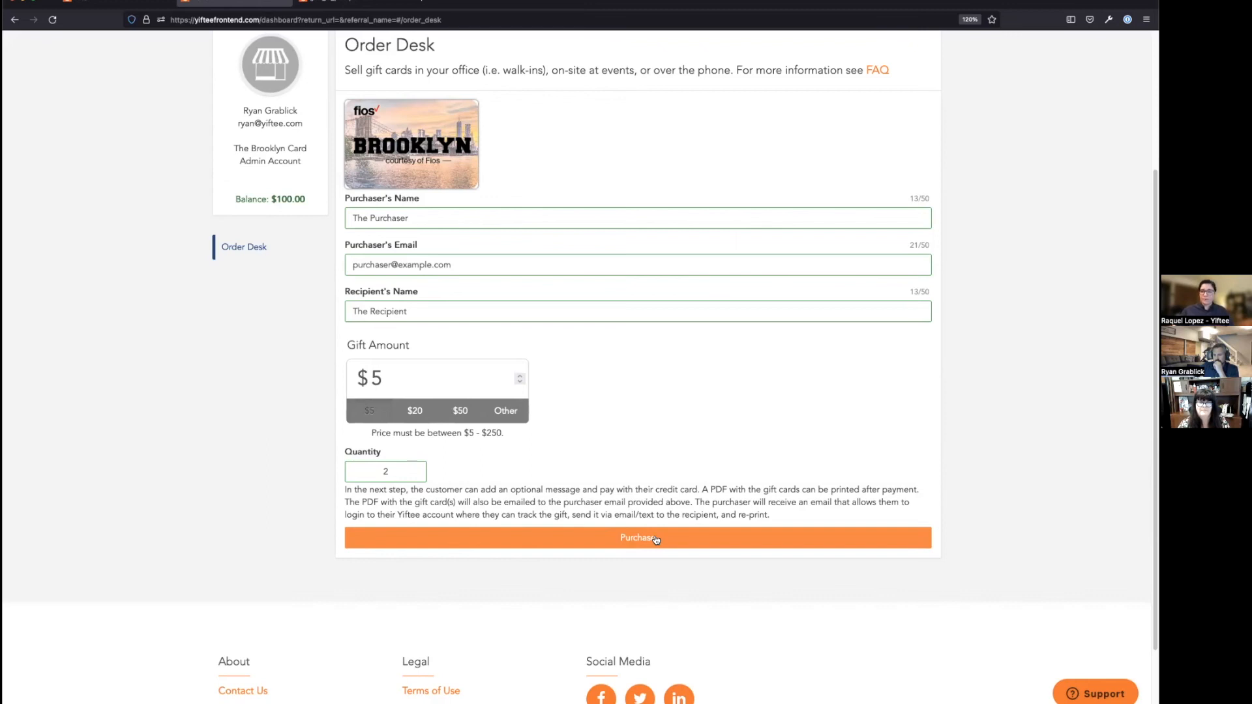
Step: Submit the order for two $5 gifts to reach recipient selection for hand delivery
left_click(656, 539)
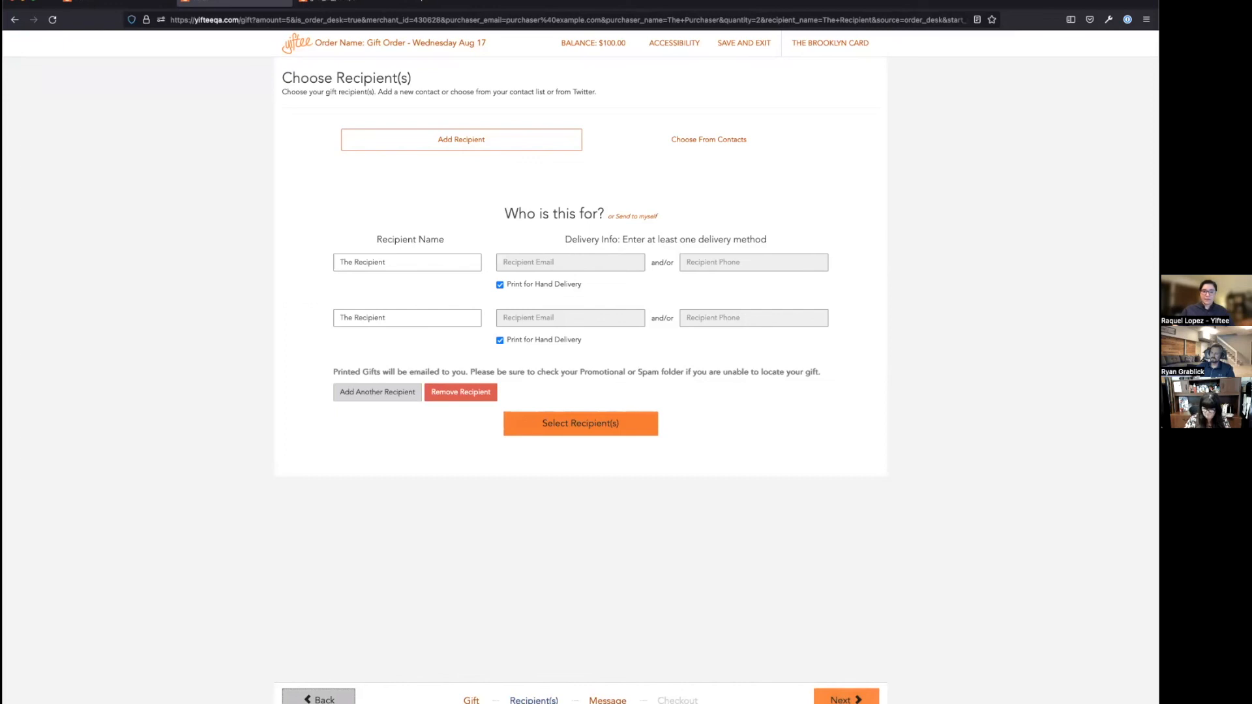
Step: Advance through Recipients, Message and Review to checkout, reaching card payment for $11.30
left_click(846, 699)
left_click(846, 699)
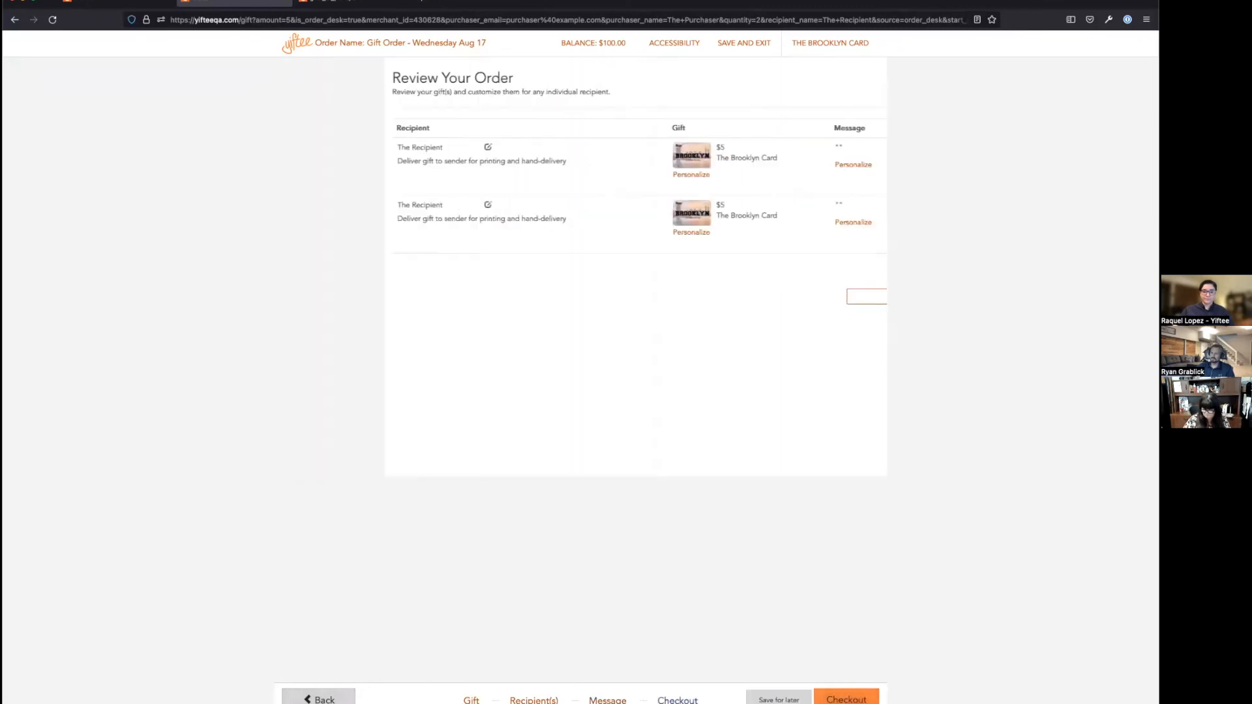
left_click(846, 699)
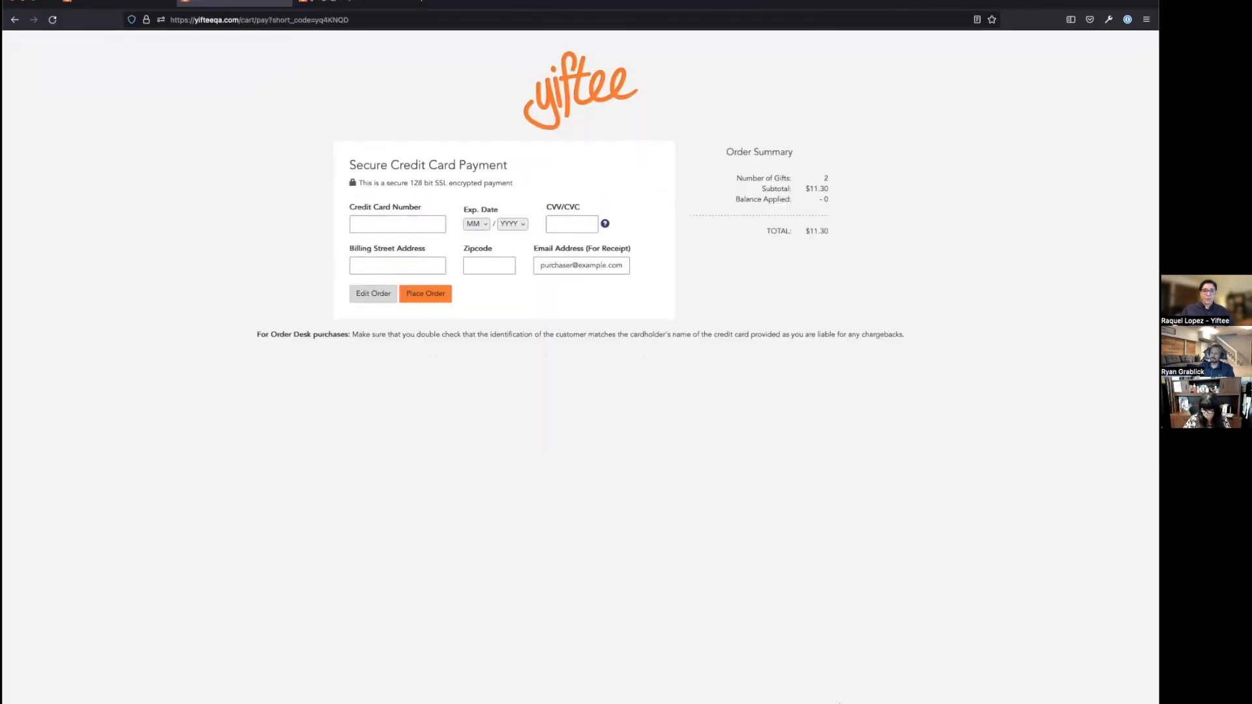